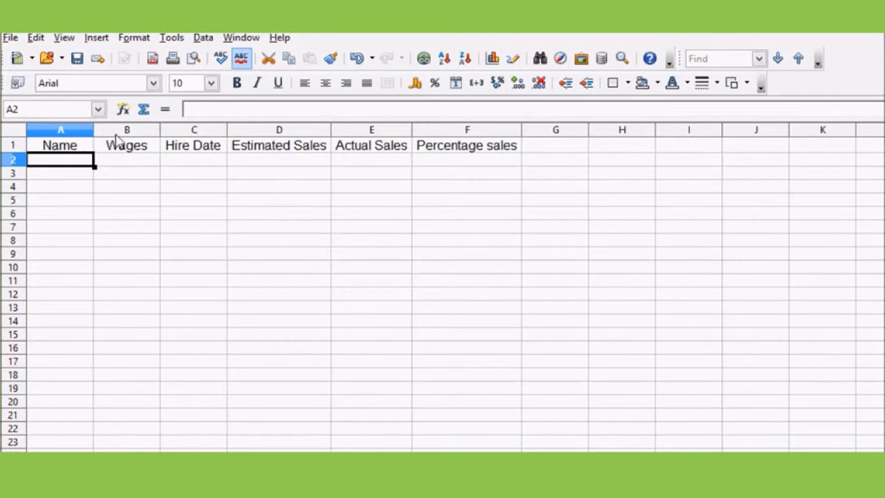
Underline all the column headings in row 1.
{"action": "left_click", "coordinate": [13, 145]}
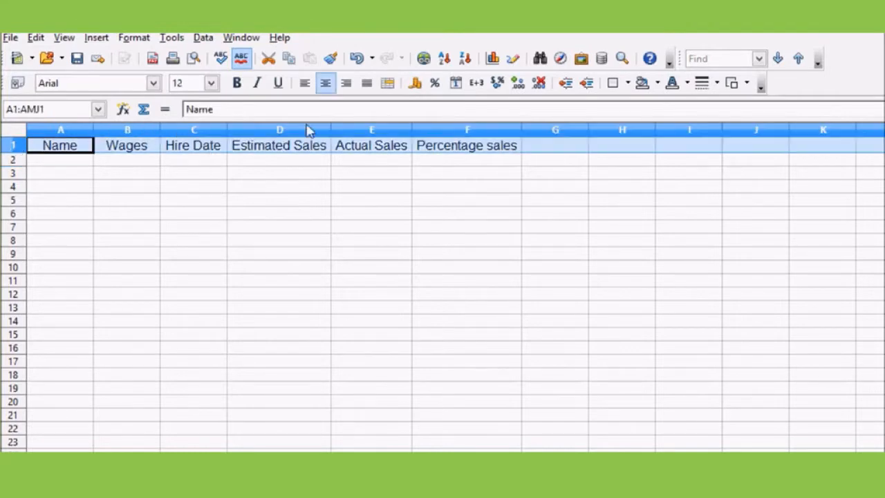
{"action": "left_click", "coordinate": [619, 202]}
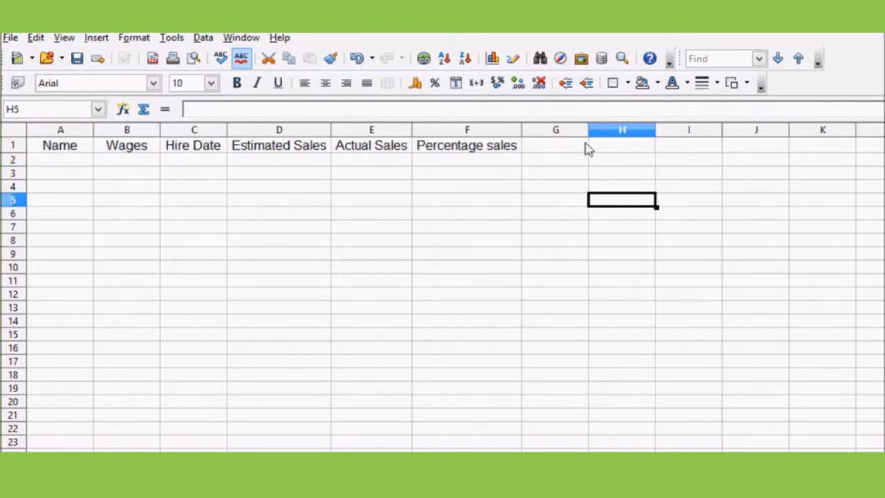
{"action": "left_click", "coordinate": [12, 146]}
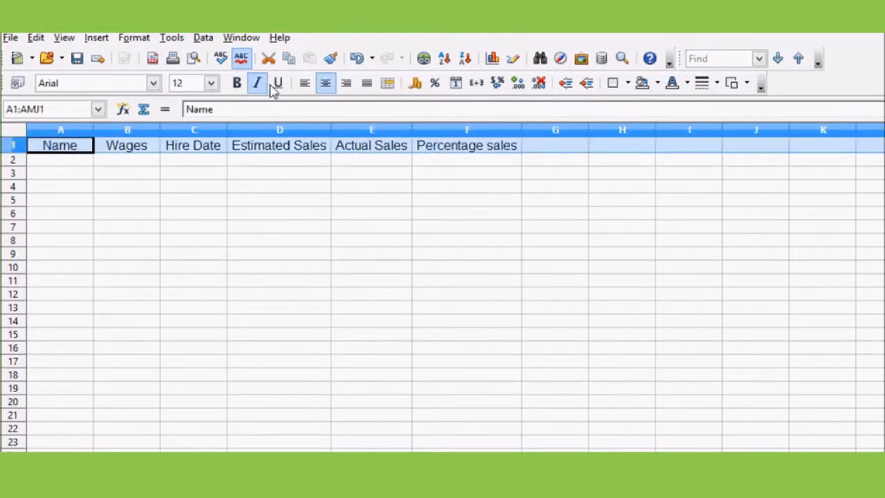
{"action": "left_click", "coordinate": [278, 83]}
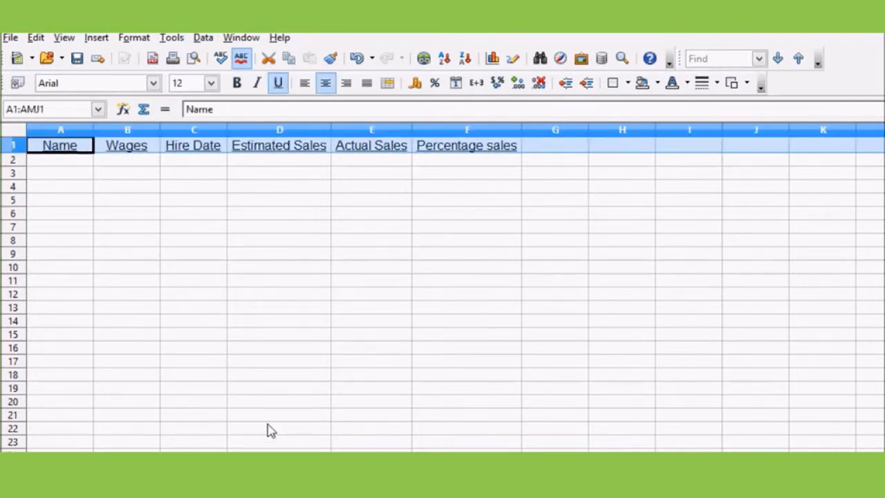
{"action": "left_click", "coordinate": [155, 339]}
Select the range A1:F29 and set its border colour to black with a thin single-line border style.
{"action": "left_click_drag", "start_coordinate": [63, 154], "coordinate": [468, 451]}
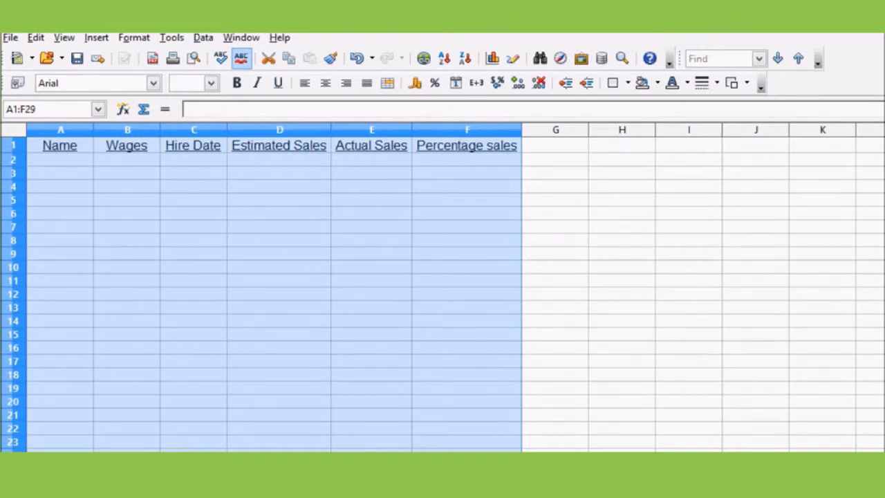
{"action": "left_click", "coordinate": [749, 84]}
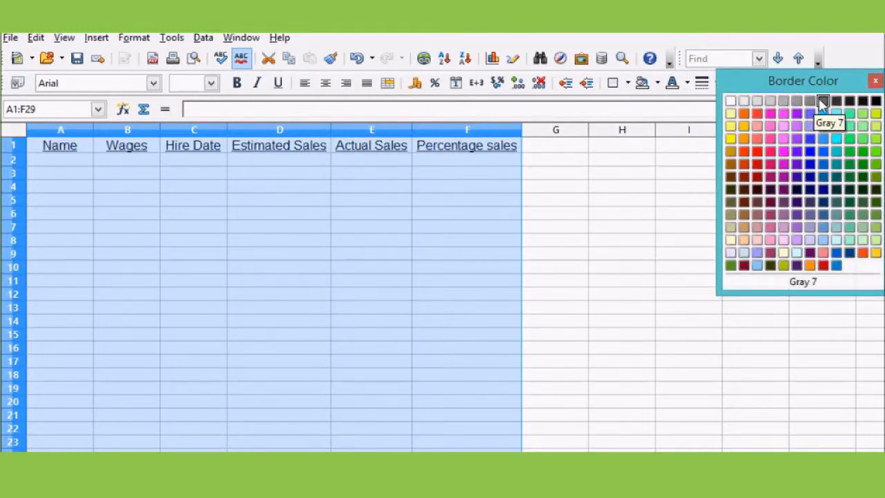
{"action": "left_click", "coordinate": [876, 101]}
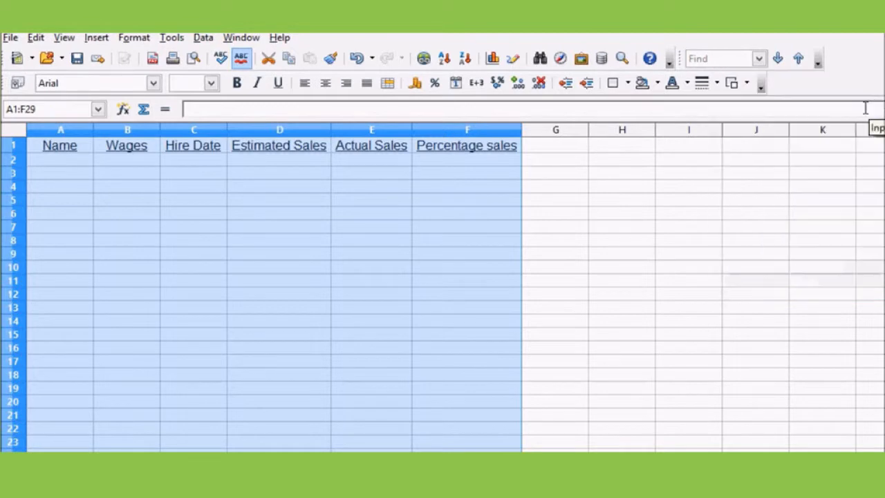
{"action": "left_click", "coordinate": [718, 86]}
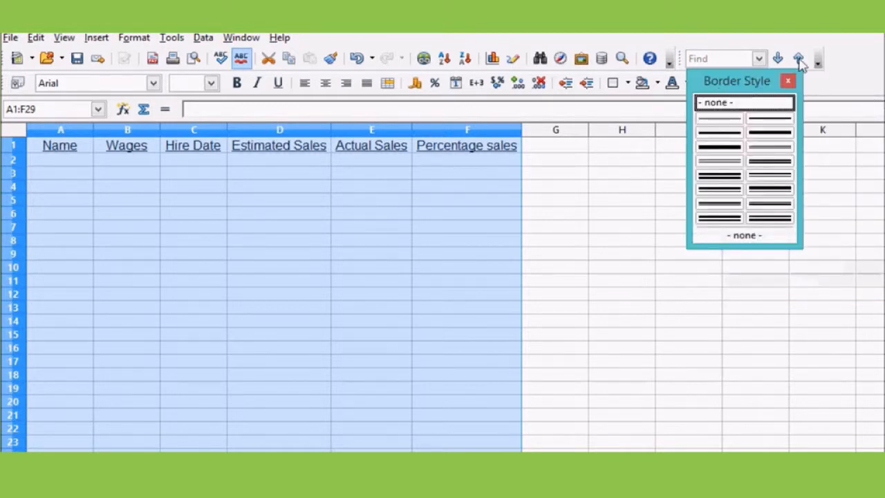
{"action": "left_click", "coordinate": [726, 123]}
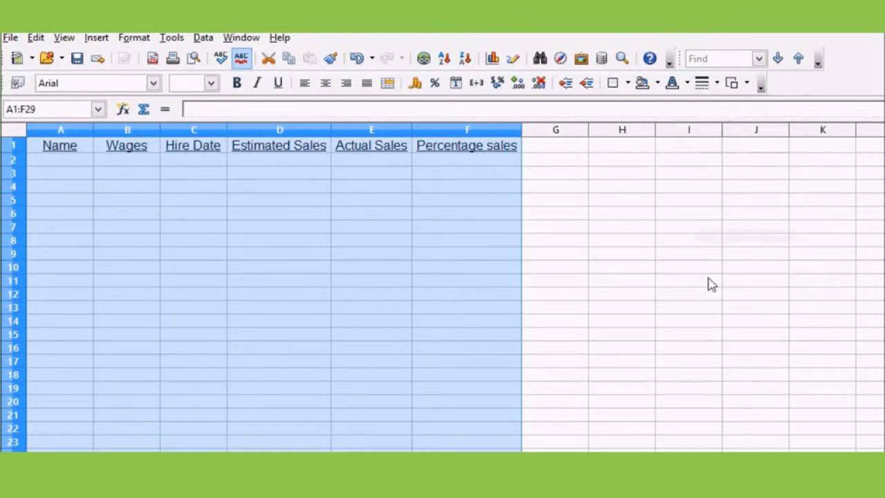
Apply borders to the outer edges and all inner gridlines of the range A1:F29.
{"action": "left_click", "coordinate": [626, 86]}
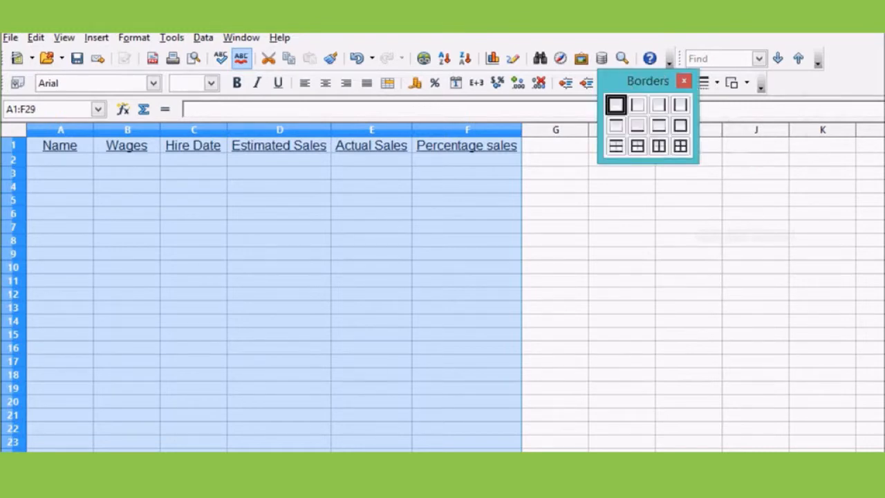
{"action": "left_click", "coordinate": [658, 105]}
{"action": "left_click", "coordinate": [626, 84]}
{"action": "left_click", "coordinate": [681, 146]}
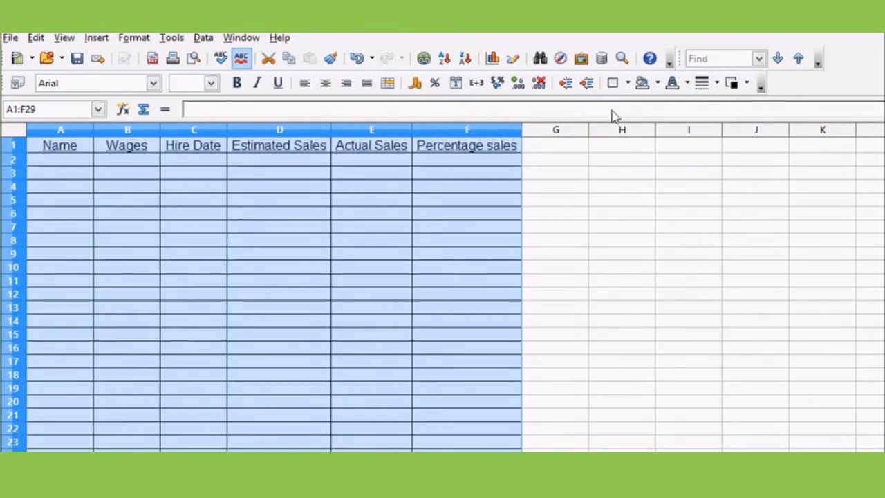
{"action": "left_click", "coordinate": [626, 85]}
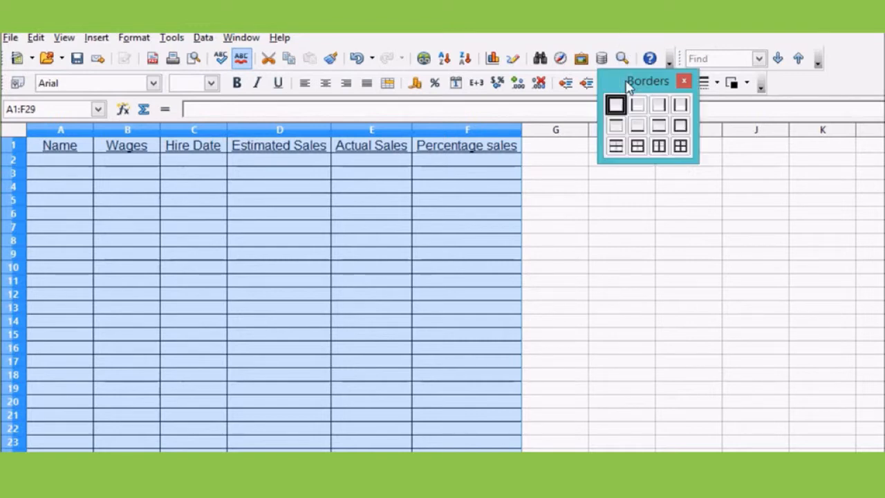
{"action": "left_click", "coordinate": [636, 127]}
{"action": "left_click", "coordinate": [628, 84]}
{"action": "left_click", "coordinate": [659, 147]}
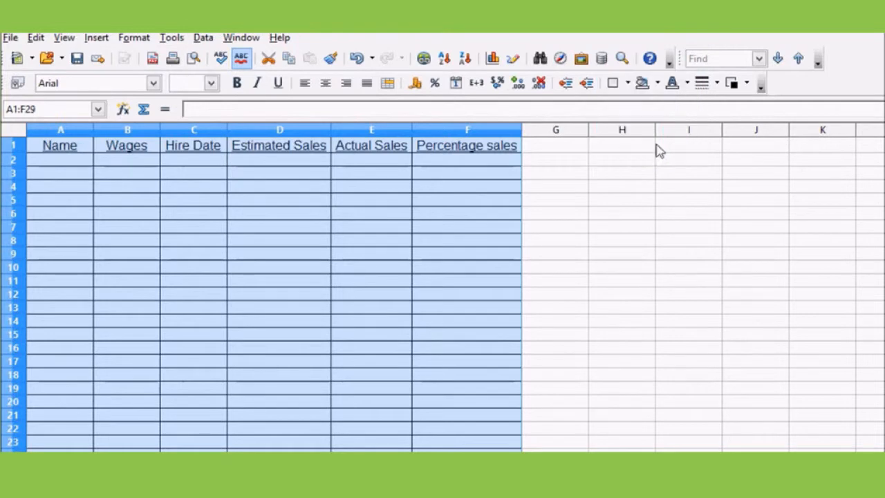
{"action": "left_click", "coordinate": [626, 256]}
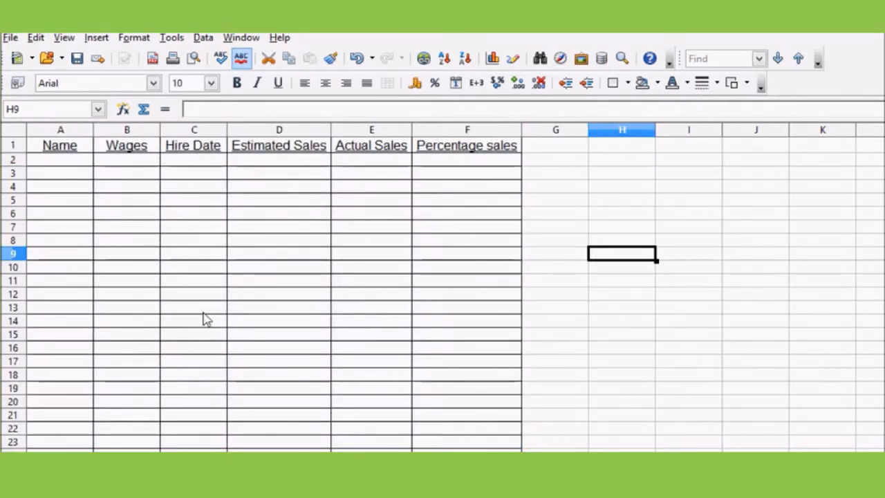
Enter the first employee's full name in cell A2.
{"action": "left_click", "coordinate": [75, 162]}
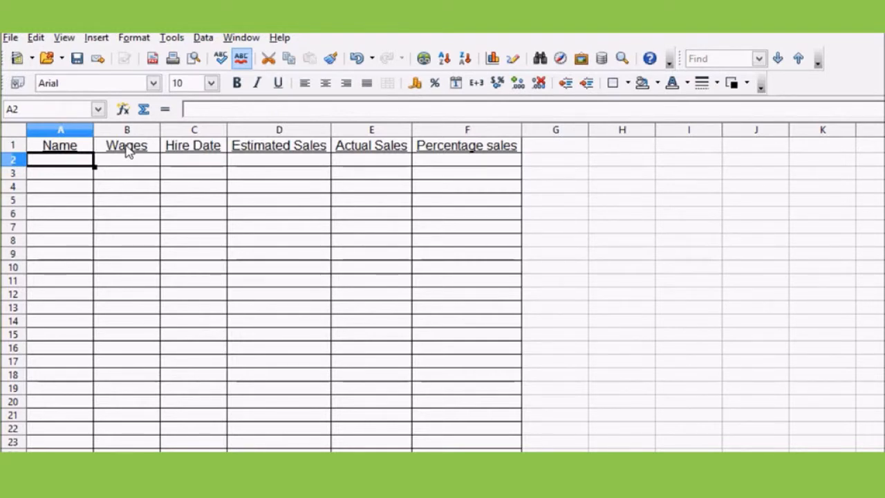
{"action": "type", "text": "Bo"}
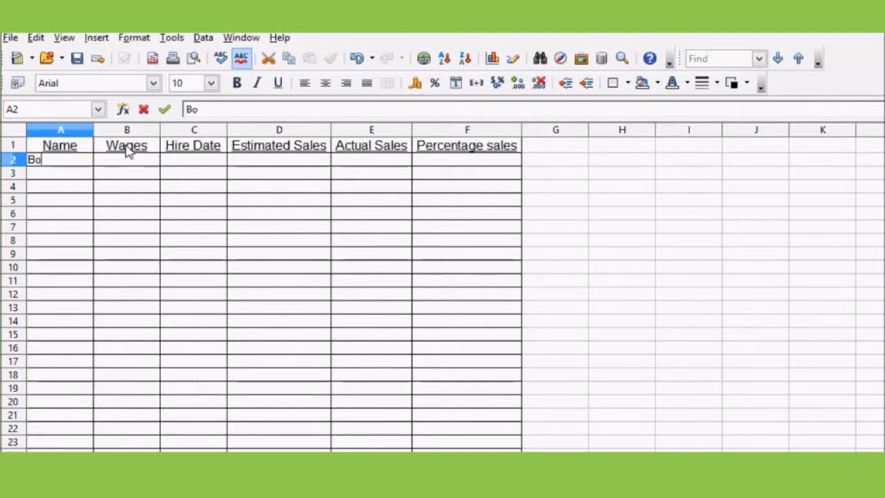
{"action": "type", "text": "n"}
{"action": "type", "text": " J"}
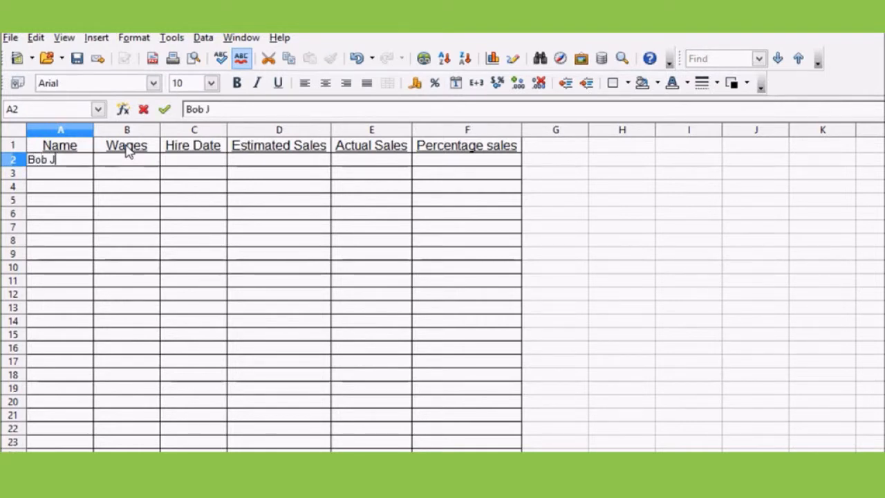
{"action": "type", "text": "ones"}
{"action": "key", "text": "Tab"}
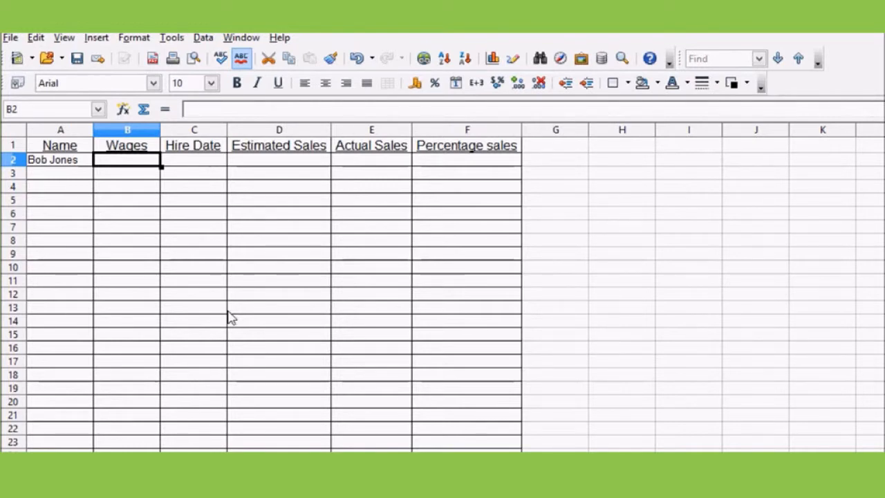
Enter 50.00 as the employee's wages in B2 and move to the hire date cell C2.
{"action": "type", "text": "50.00"}
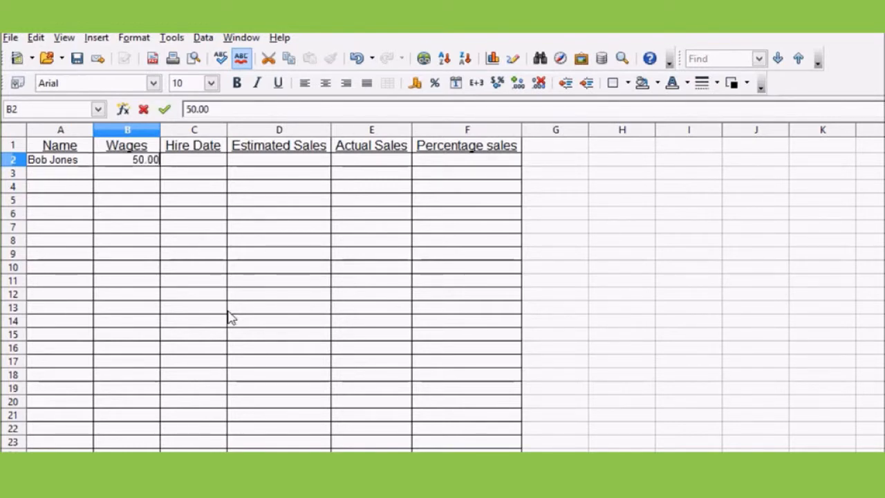
{"action": "key", "text": "Return"}
{"action": "key", "text": "Right"}
{"action": "key", "text": "Up"}
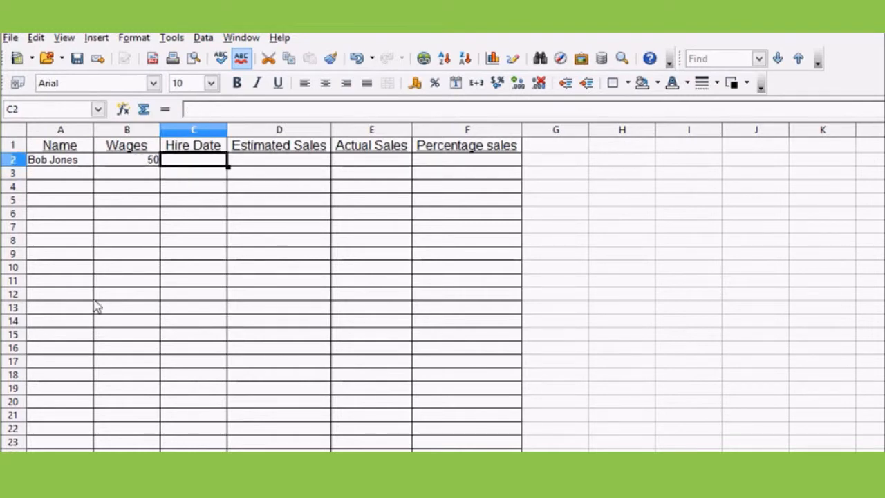
Open the cell formatting options for the wages cell B2 and choose the Currency category.
{"action": "left_click", "coordinate": [133, 161]}
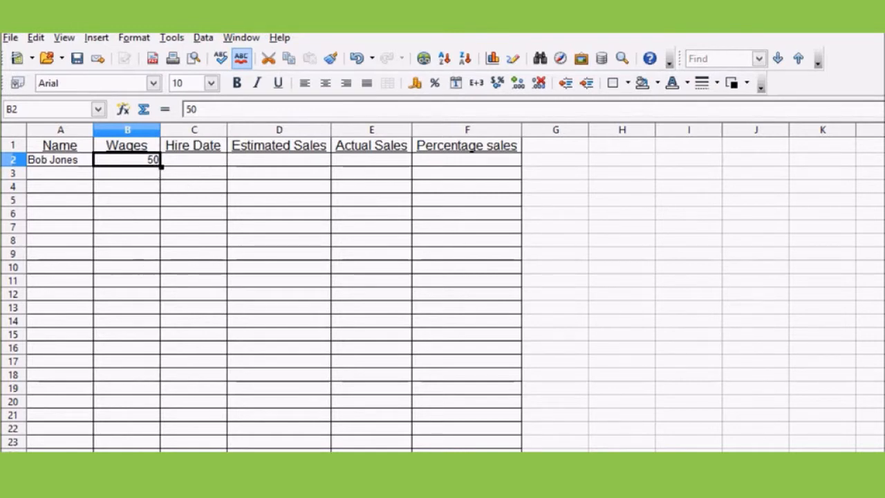
{"action": "right_click", "coordinate": [127, 166]}
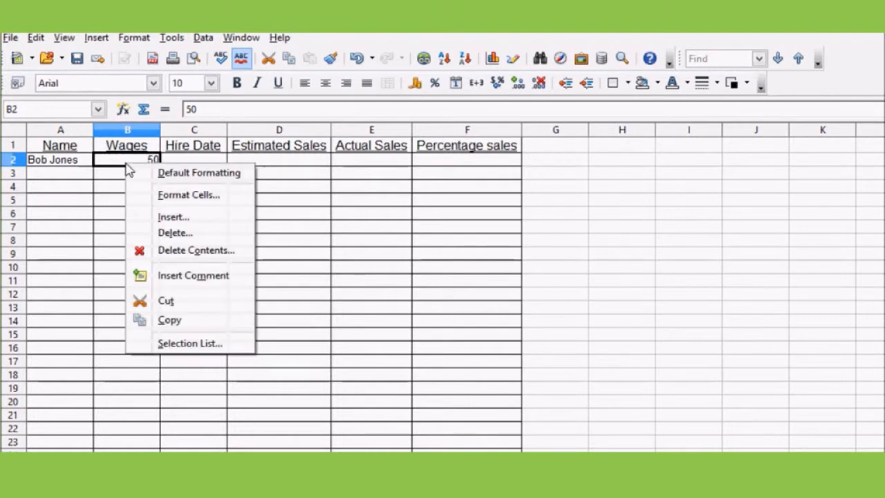
{"action": "left_click", "coordinate": [228, 201]}
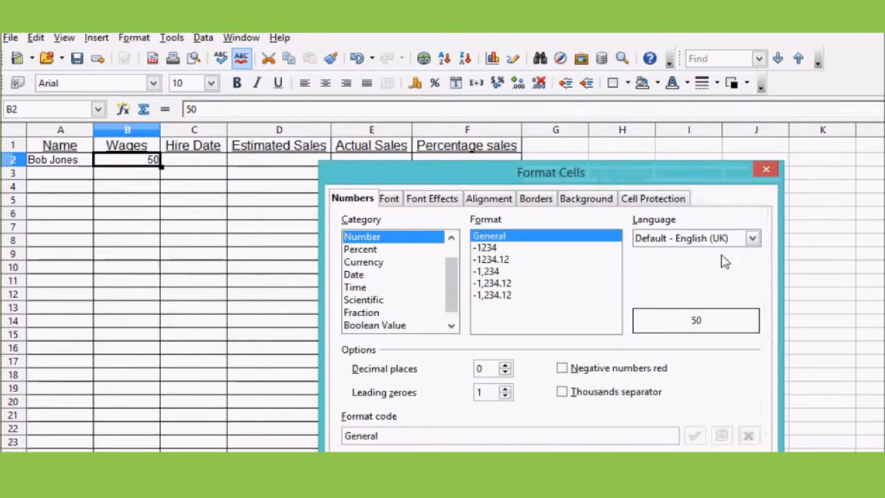
{"action": "left_click_drag", "start_coordinate": [520, 173], "coordinate": [489, 152]}
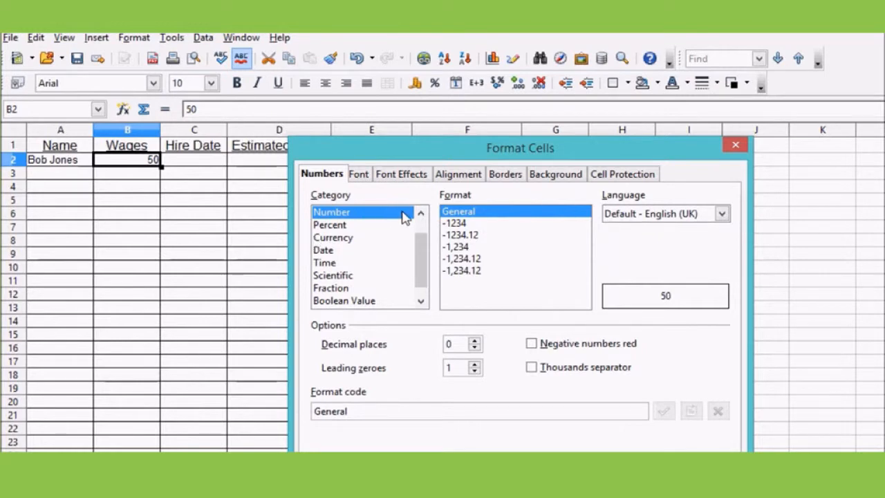
{"action": "left_click", "coordinate": [354, 239]}
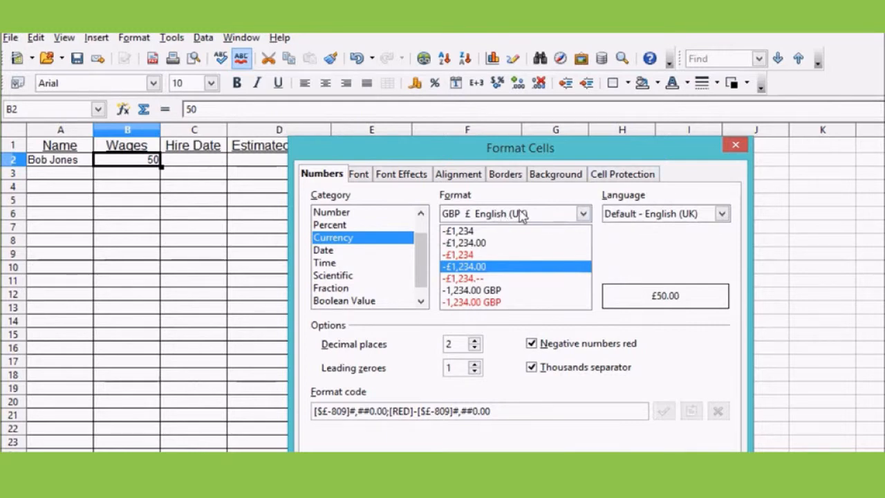
Browse the list of available currencies, leaving GBP £ English (UK) selected.
{"action": "left_click", "coordinate": [581, 215]}
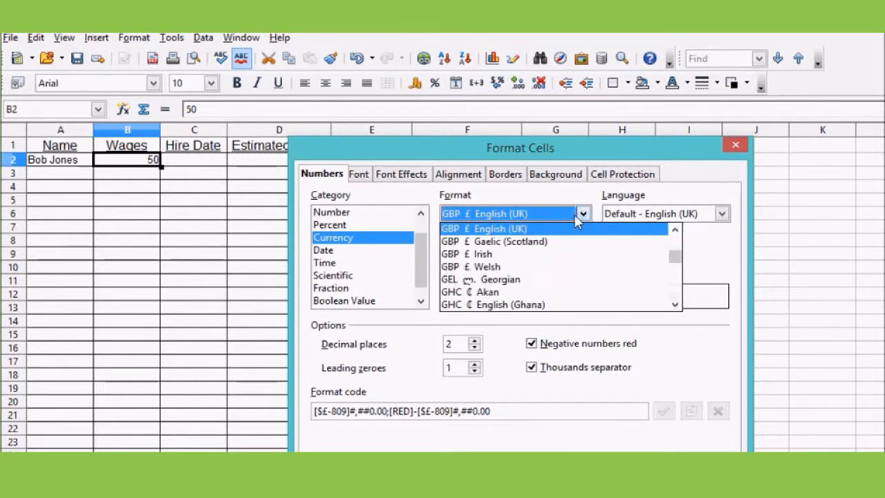
{"action": "scroll", "coordinate": [572, 282], "scroll_direction": "down", "scroll_amount": 9}
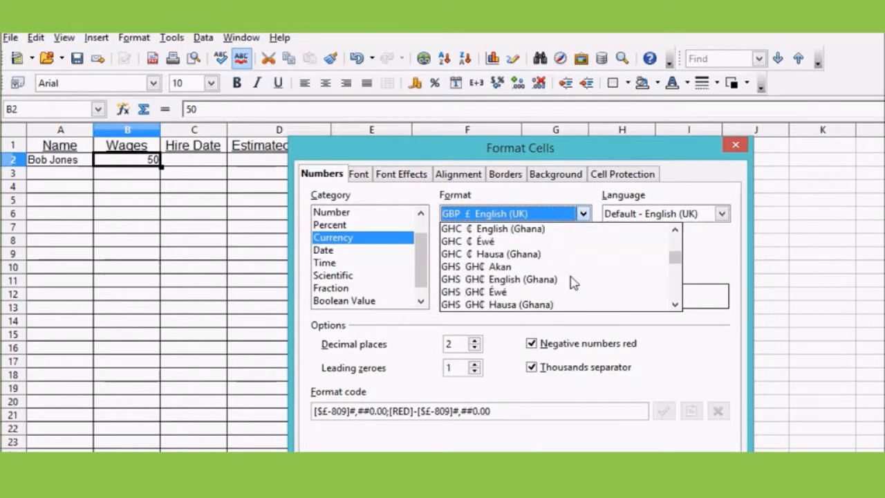
{"action": "scroll", "coordinate": [573, 282], "scroll_direction": "down", "scroll_amount": 15}
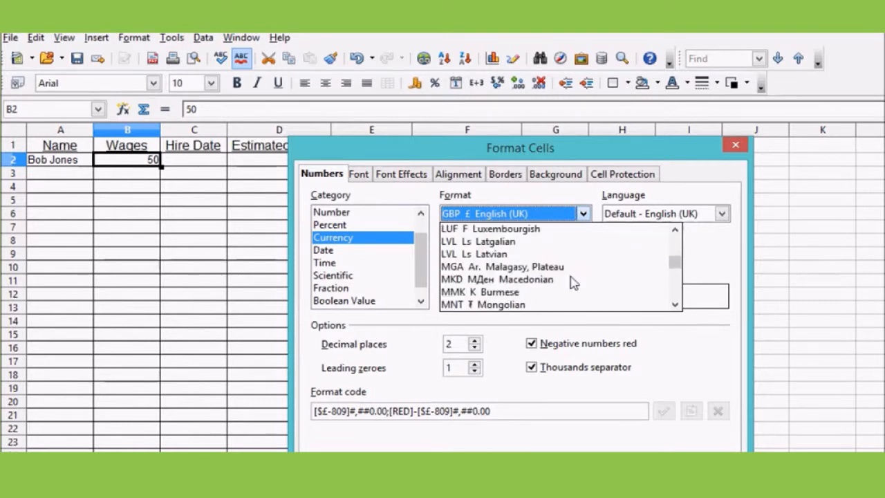
{"action": "scroll", "coordinate": [573, 280], "scroll_direction": "down", "scroll_amount": 15}
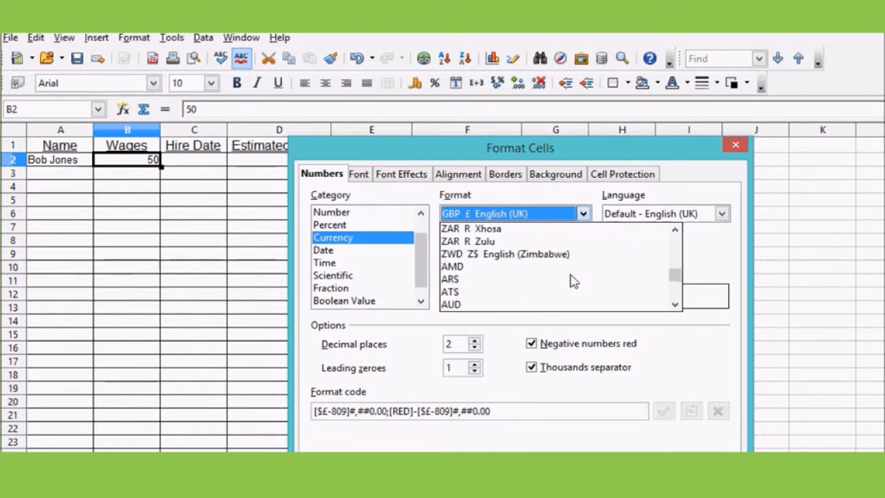
{"action": "scroll", "coordinate": [573, 280], "scroll_direction": "down", "scroll_amount": 4}
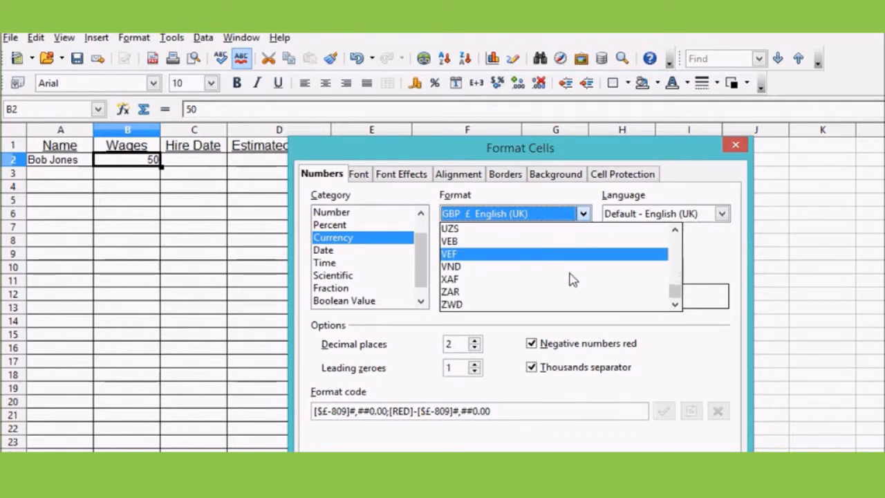
{"action": "left_click", "coordinate": [442, 435]}
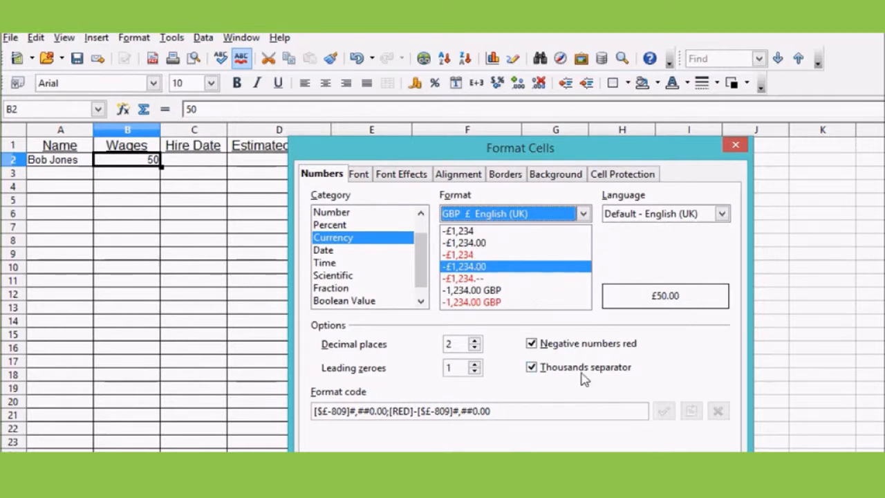
Try one decimal place for the currency format, restore two, and raise the leading zeroes to 9.
{"action": "left_click", "coordinate": [475, 341]}
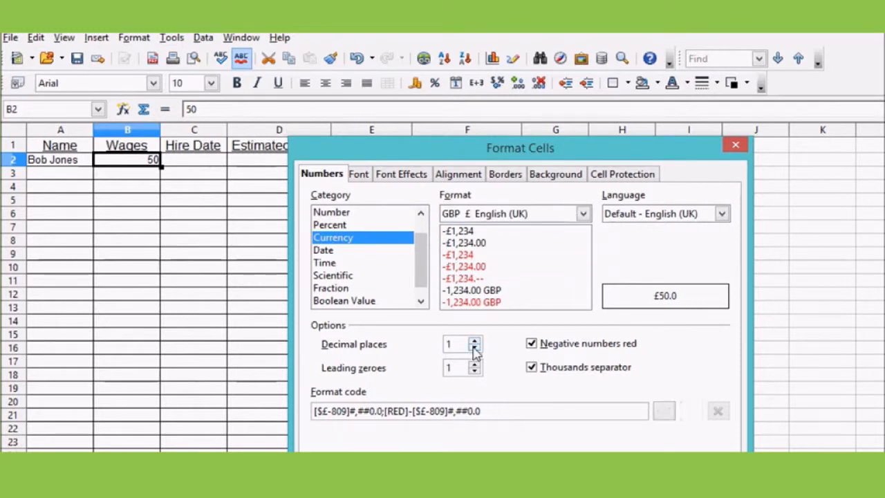
{"action": "left_click", "coordinate": [475, 348]}
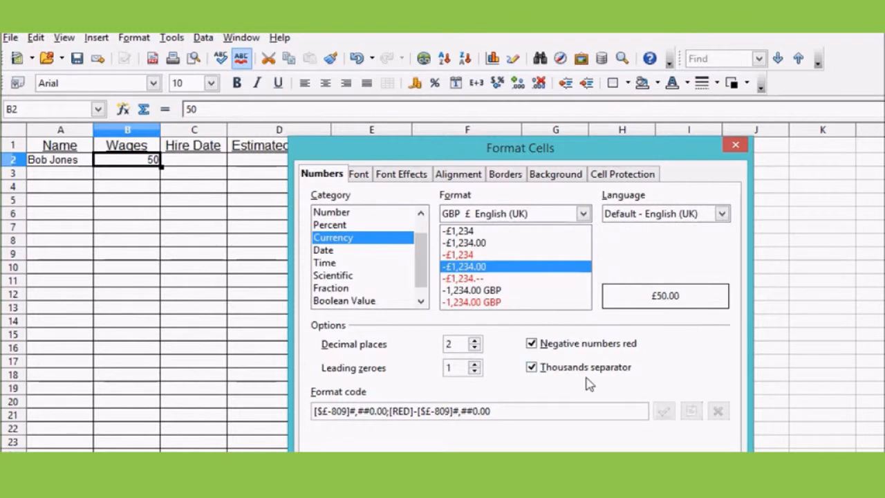
{"action": "left_click", "coordinate": [475, 370]}
{"action": "left_click", "coordinate": [474, 366]}
{"action": "left_click", "coordinate": [474, 366]}
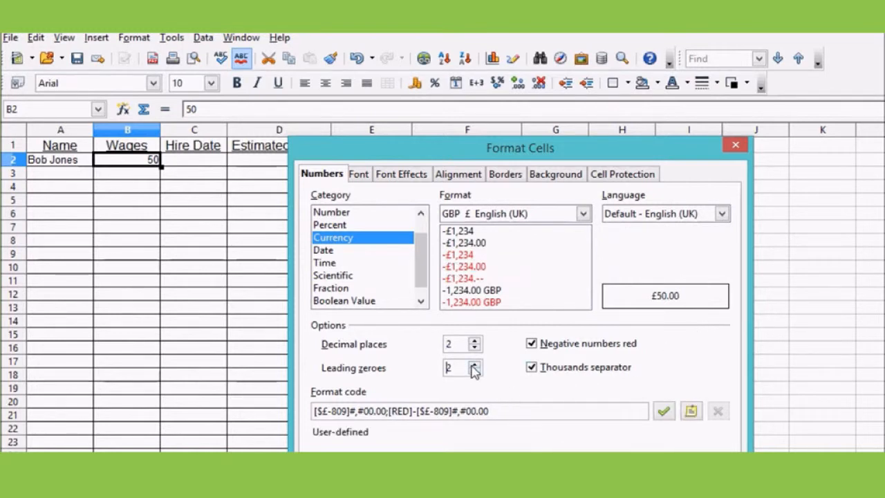
{"action": "left_click", "coordinate": [474, 366]}
{"action": "left_click", "coordinate": [474, 366]}
{"action": "left_click", "coordinate": [473, 366]}
{"action": "left_click", "coordinate": [474, 366]}
{"action": "left_click", "coordinate": [474, 366]}
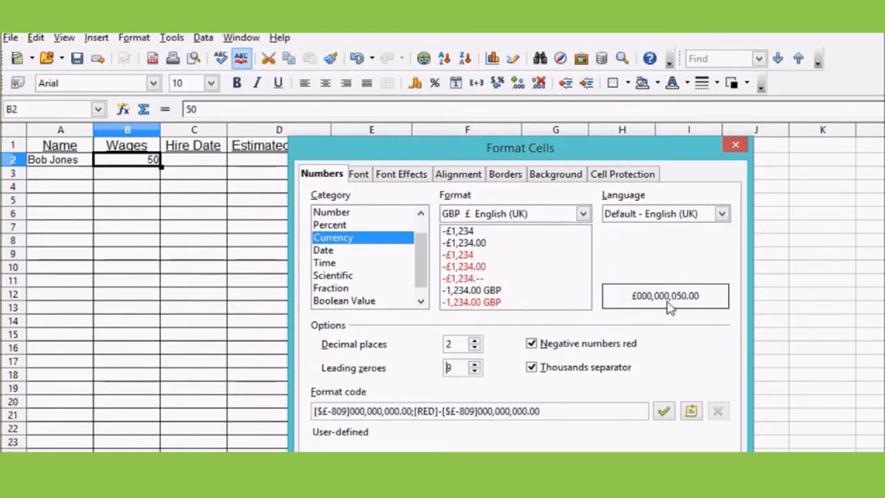
Lower the leading zeroes to 0 and apply the GBP currency format to the wages cell B2.
{"action": "left_click", "coordinate": [477, 372]}
{"action": "left_click", "coordinate": [477, 371]}
{"action": "left_click", "coordinate": [477, 371]}
{"action": "left_click", "coordinate": [477, 371]}
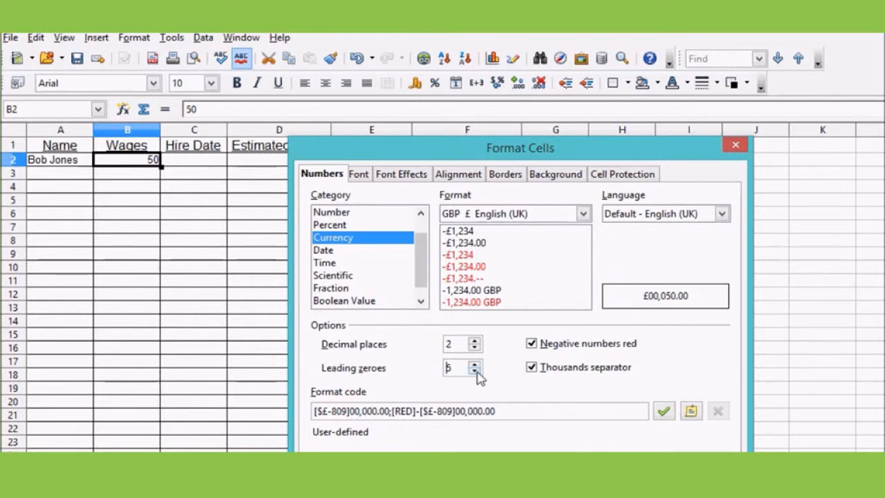
{"action": "left_click", "coordinate": [477, 371]}
{"action": "left_click", "coordinate": [477, 371]}
{"action": "left_click", "coordinate": [477, 371]}
{"action": "left_click", "coordinate": [477, 371]}
{"action": "left_click", "coordinate": [478, 372]}
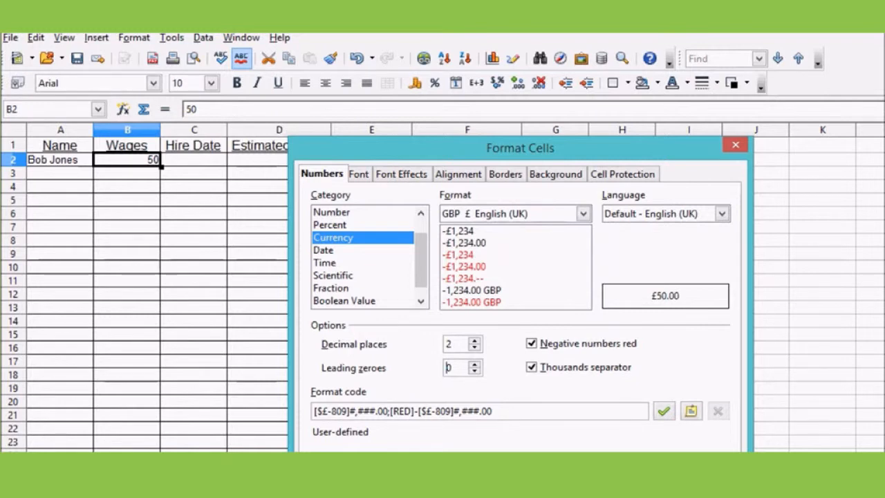
{"action": "key", "text": "Return"}
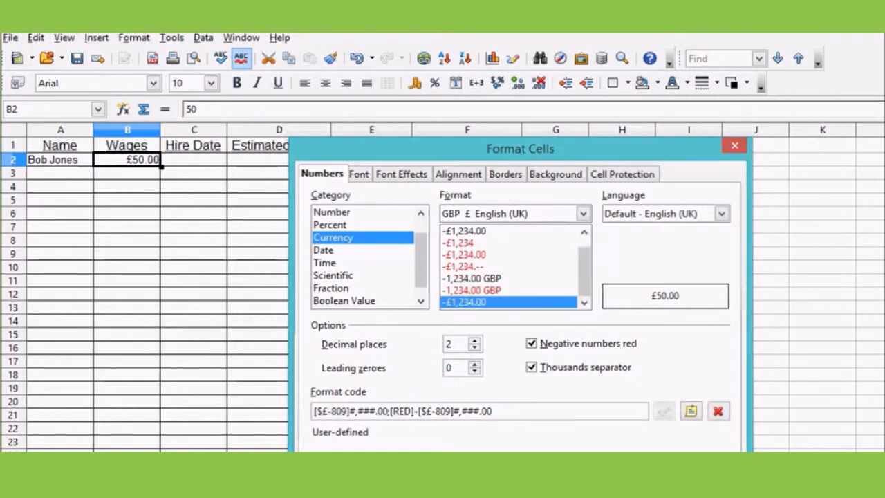
{"action": "left_click", "coordinate": [209, 322]}
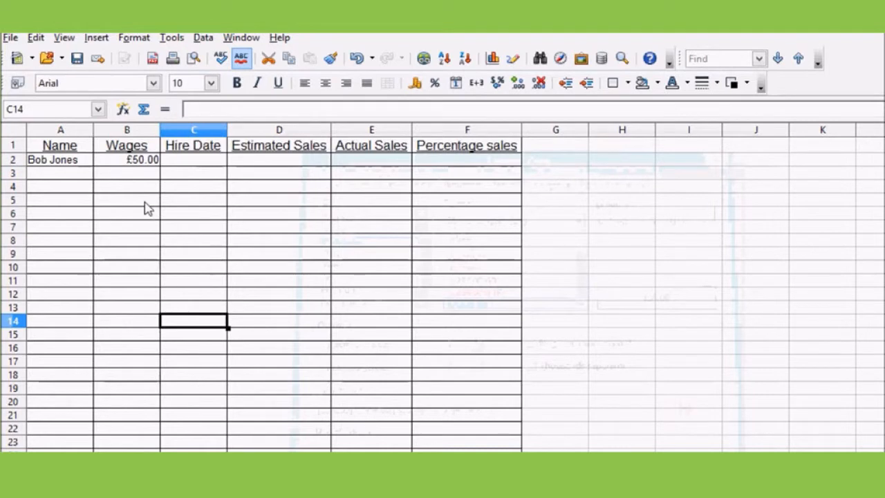
{"action": "left_click", "coordinate": [147, 161]}
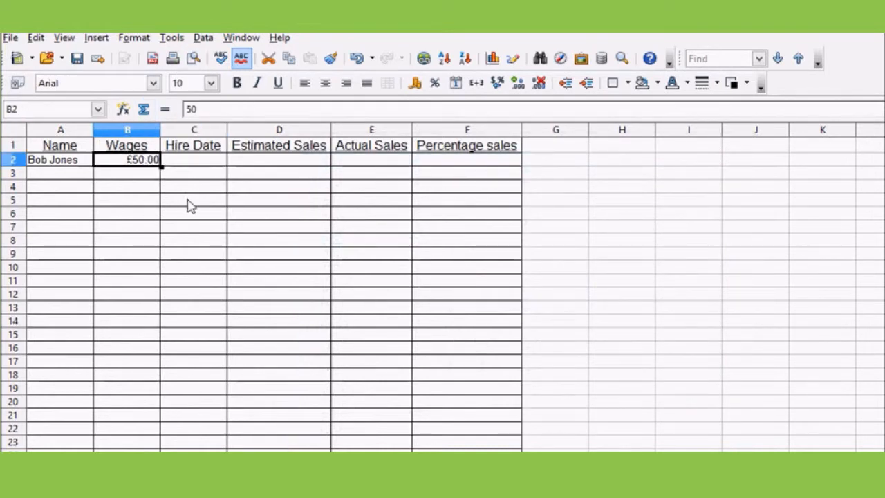
{"action": "left_click", "coordinate": [195, 150]}
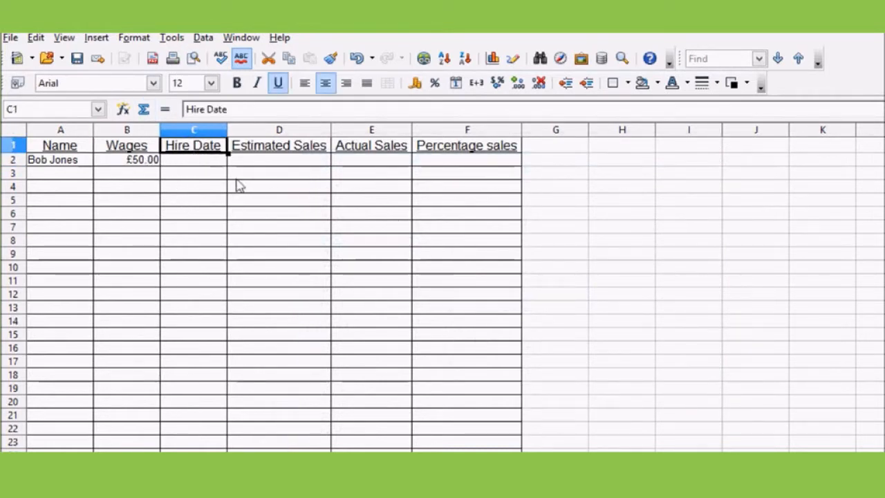
{"action": "left_click", "coordinate": [191, 166]}
{"action": "left_click", "coordinate": [125, 160]}
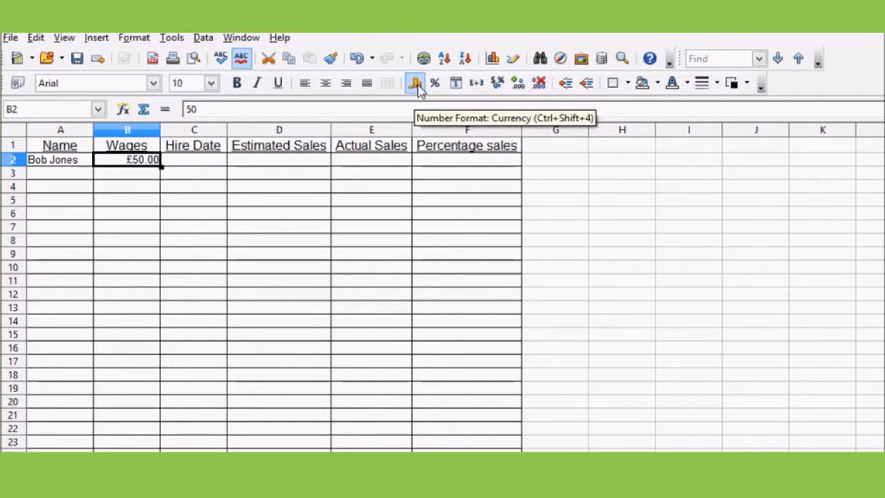
Enter 50.00 as the wages in B3 and format the cell as currency.
{"action": "left_click", "coordinate": [144, 177]}
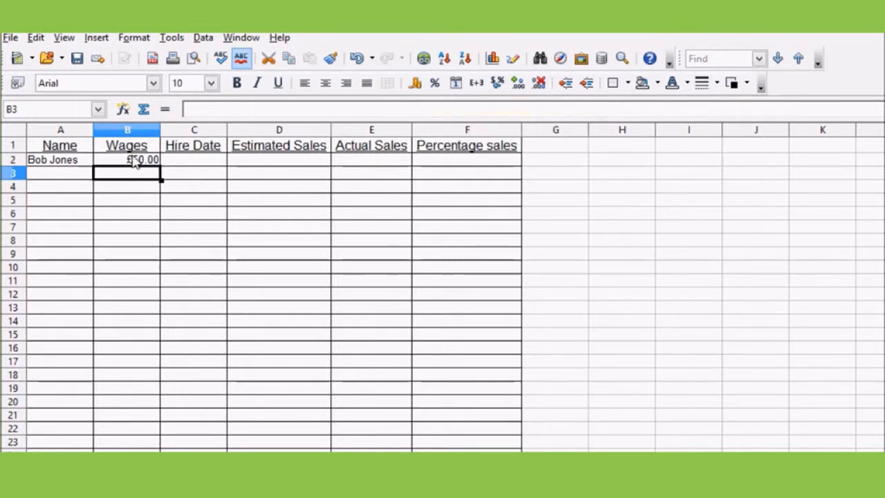
{"action": "type", "text": "50.00"}
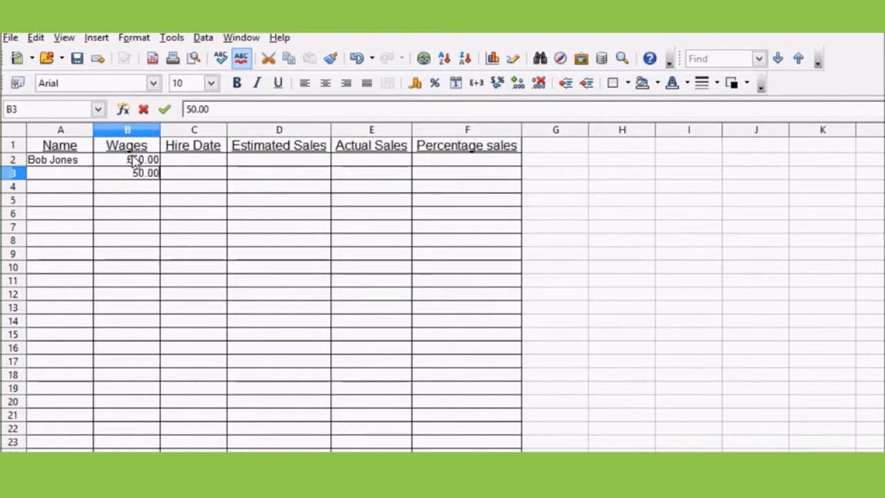
{"action": "key", "text": "Return"}
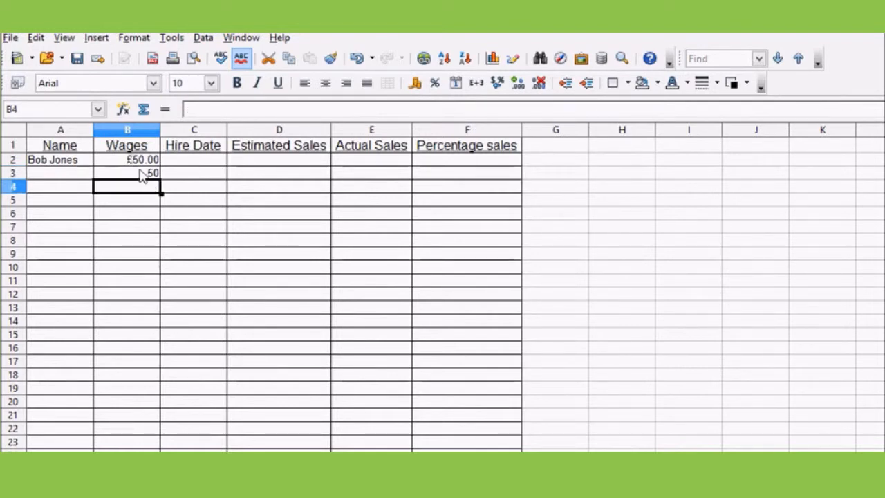
{"action": "left_click", "coordinate": [142, 176]}
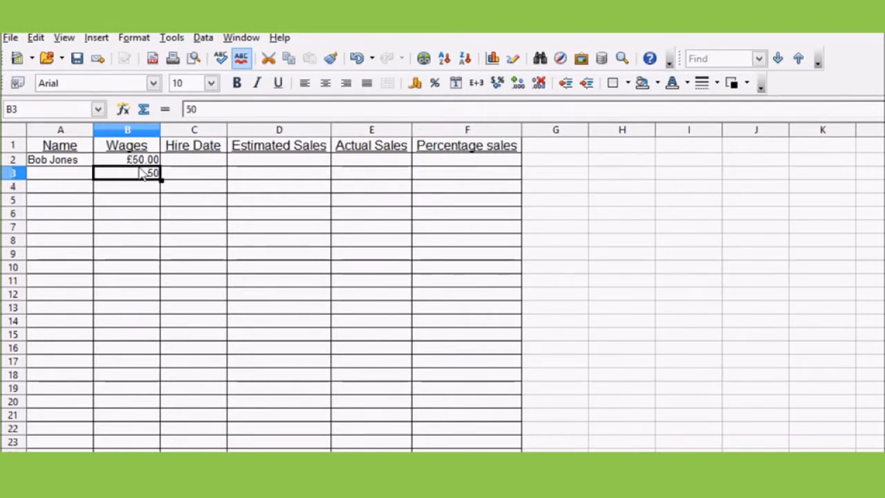
{"action": "key", "text": "ctrl+shift+4"}
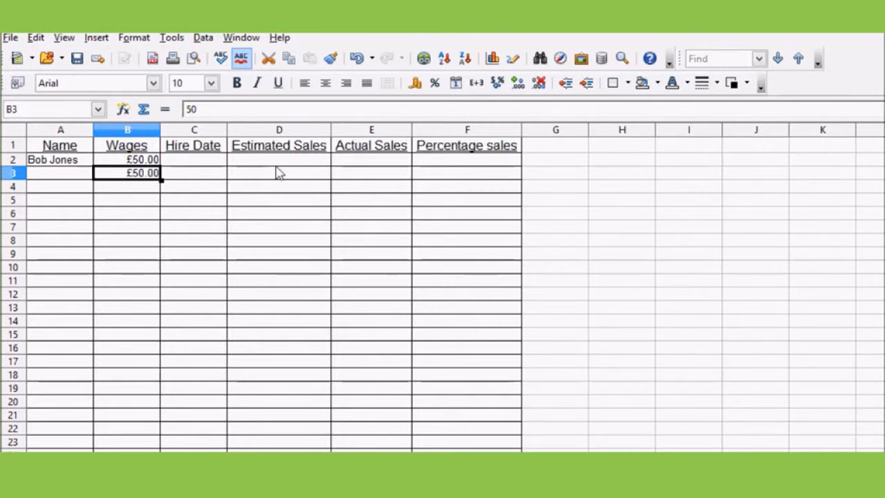
Enter 50.00 in the wages cell B4 and apply the currency number format to it.
{"action": "left_click", "coordinate": [121, 190]}
{"action": "type", "text": "50"}
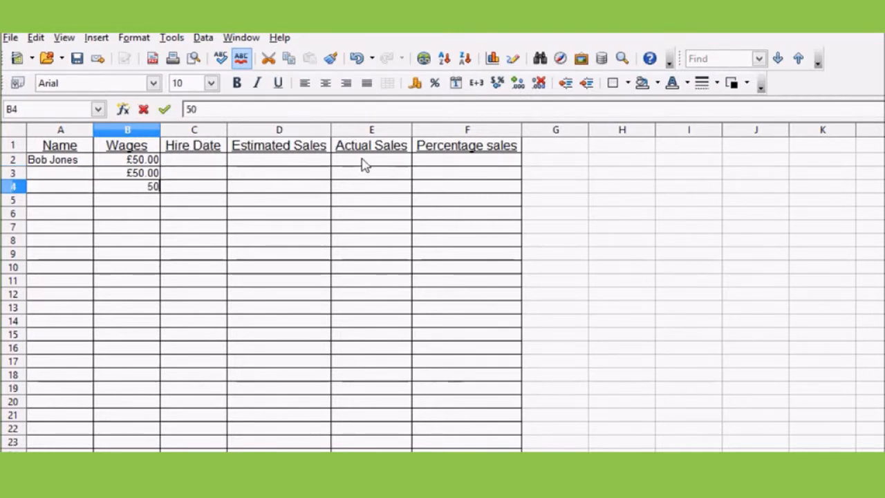
{"action": "type", "text": ".00"}
{"action": "left_click_drag", "start_coordinate": [279, 159], "coordinate": [278, 187]}
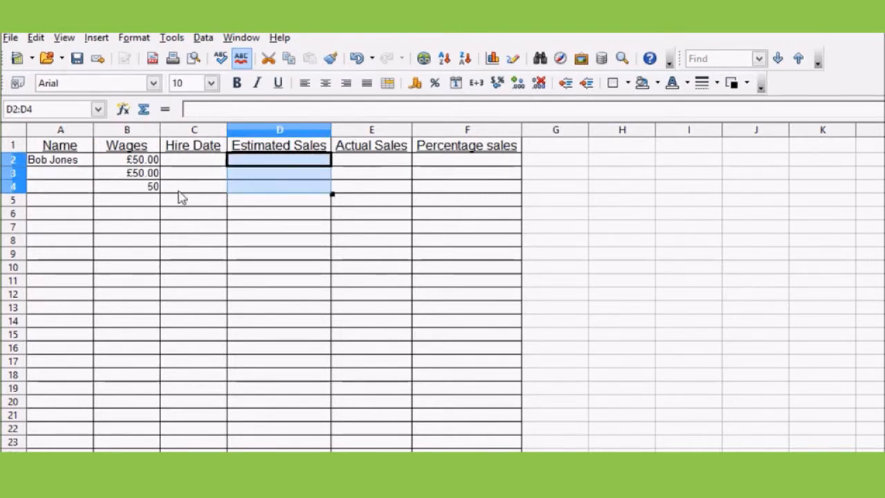
{"action": "left_click", "coordinate": [108, 190]}
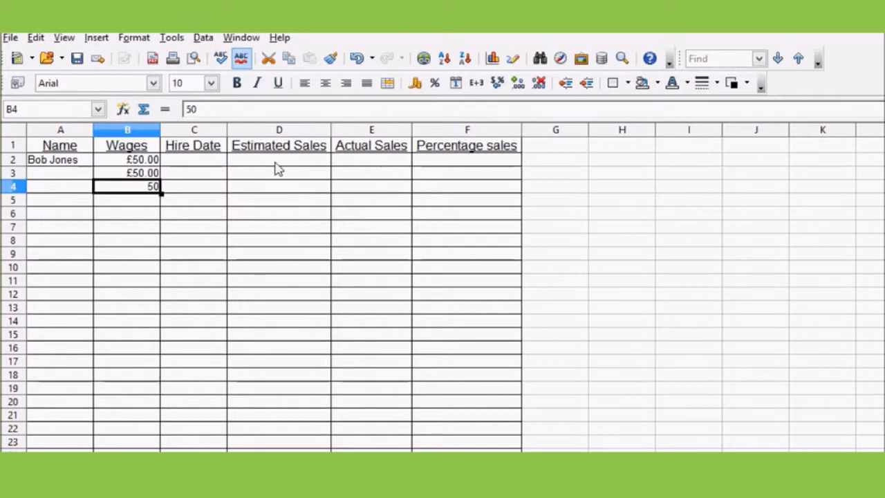
{"action": "left_click", "coordinate": [416, 89]}
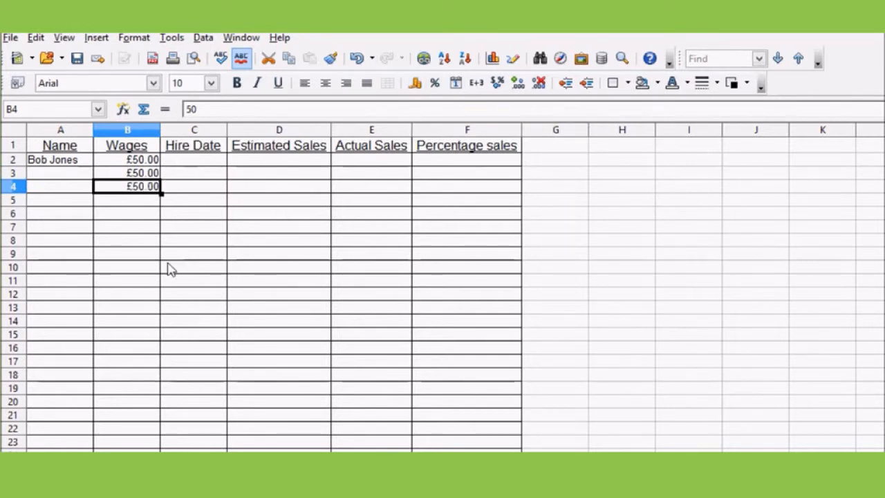
{"action": "left_click", "coordinate": [210, 213]}
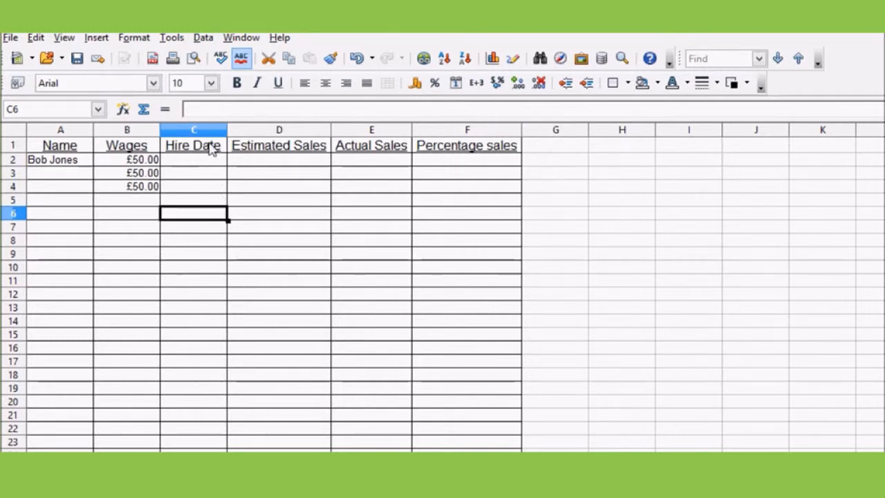
Try filling the wage from B4 alone down into B5, and delete the contents of B5.
{"action": "left_click", "coordinate": [143, 188]}
{"action": "left_click_drag", "start_coordinate": [159, 193], "coordinate": [123, 208]}
{"action": "left_click", "coordinate": [155, 202]}
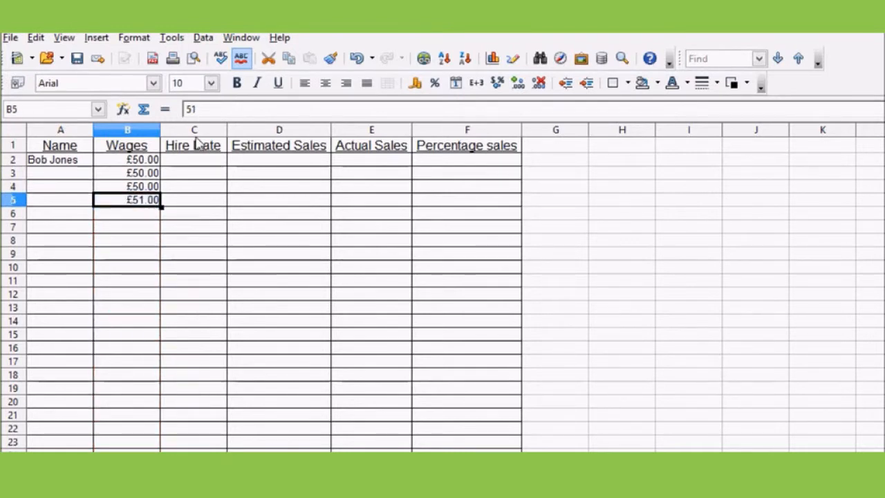
{"action": "key", "text": "BackSpace"}
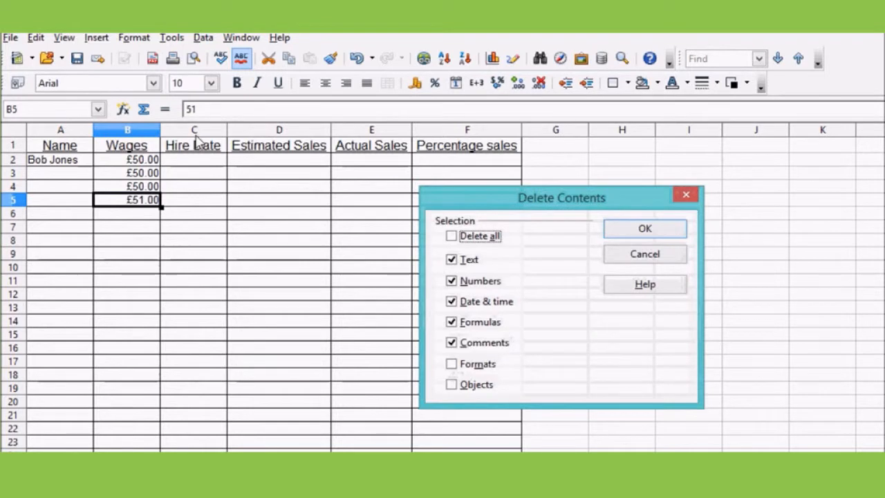
{"action": "left_click", "coordinate": [645, 229]}
Fill the wages from B3:B4 down the Wages column to row 29.
{"action": "left_click_drag", "start_coordinate": [135, 172], "coordinate": [132, 188]}
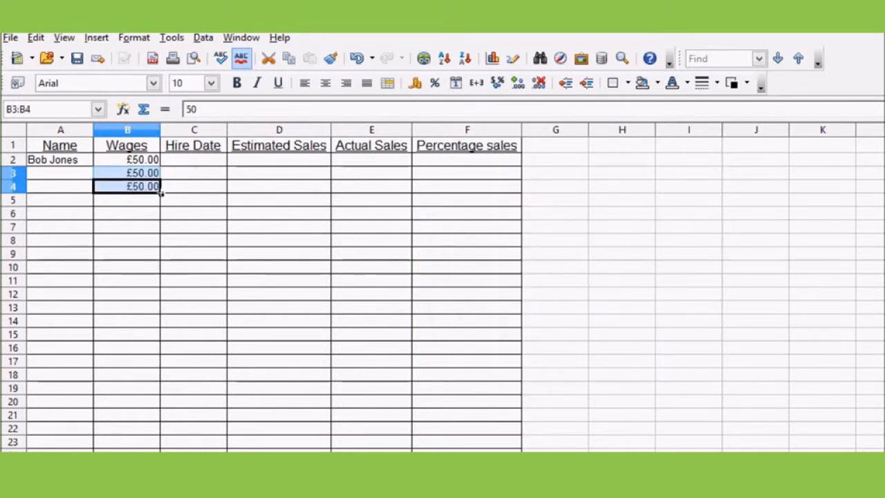
{"action": "left_click_drag", "start_coordinate": [161, 194], "coordinate": [148, 478]}
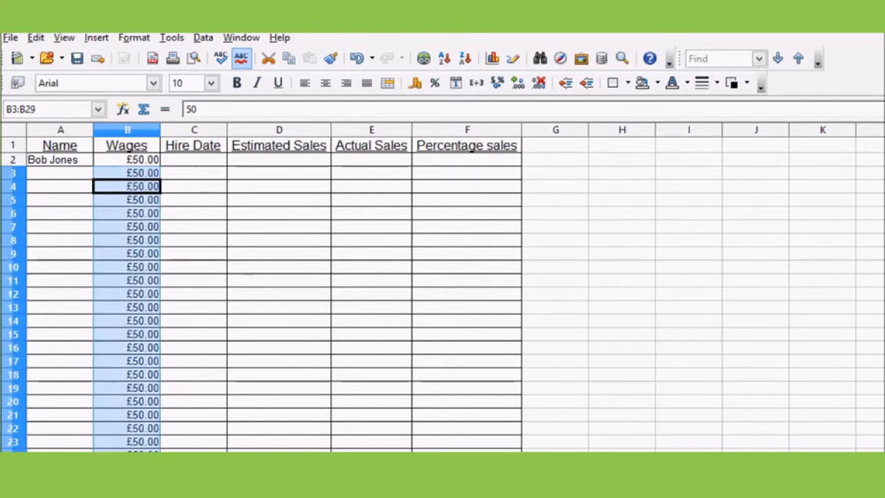
{"action": "left_click_drag", "start_coordinate": [218, 243], "coordinate": [224, 253]}
Check the filled wage values in several cells of column B.
{"action": "left_click_drag", "start_coordinate": [137, 217], "coordinate": [135, 222]}
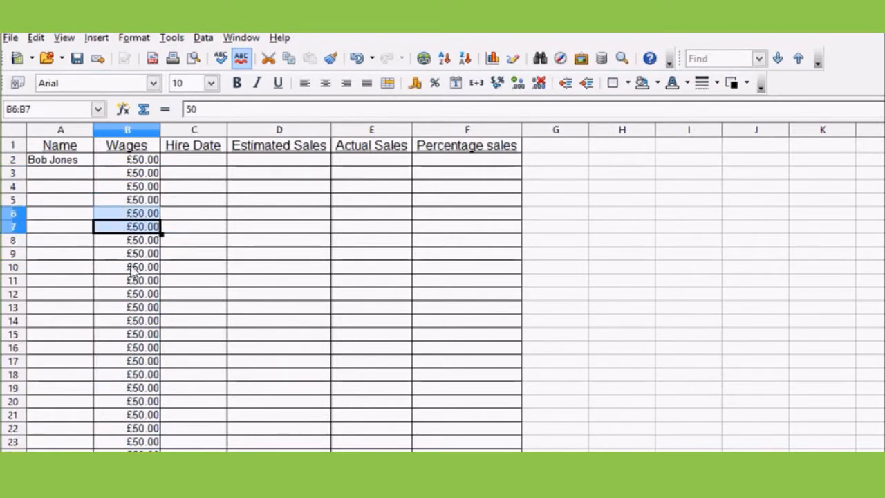
{"action": "left_click", "coordinate": [134, 271]}
{"action": "left_click", "coordinate": [139, 322]}
{"action": "left_click", "coordinate": [138, 270]}
{"action": "left_click", "coordinate": [138, 228]}
{"action": "left_click", "coordinate": [138, 204]}
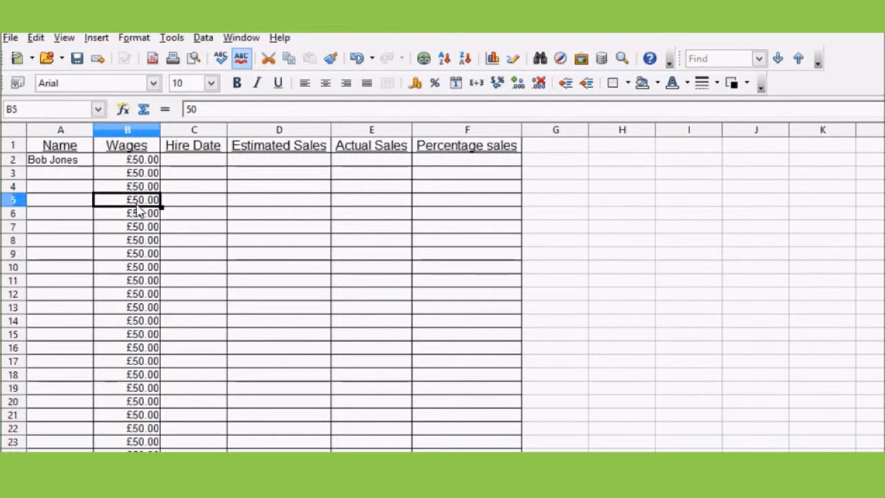
{"action": "left_click", "coordinate": [149, 276]}
{"action": "left_click", "coordinate": [139, 215]}
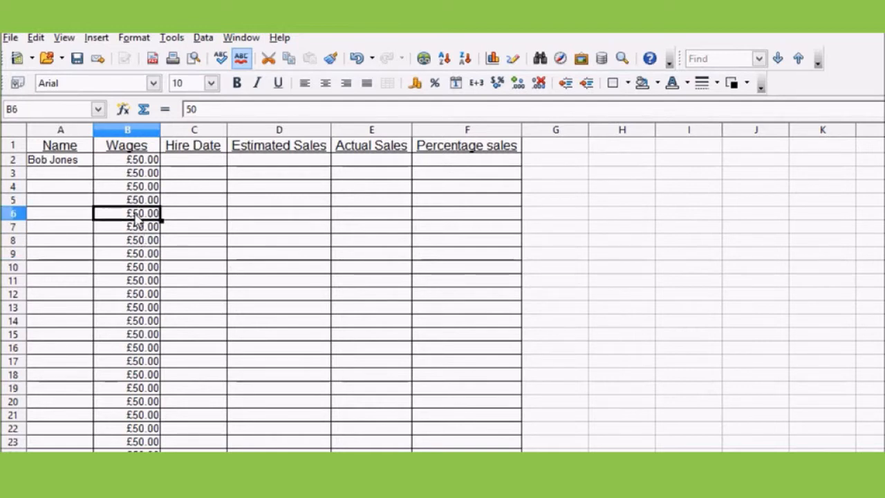
Enter 03/02/2013 as the employee's hire date in C2 and apply the Date number format.
{"action": "left_click", "coordinate": [206, 162]}
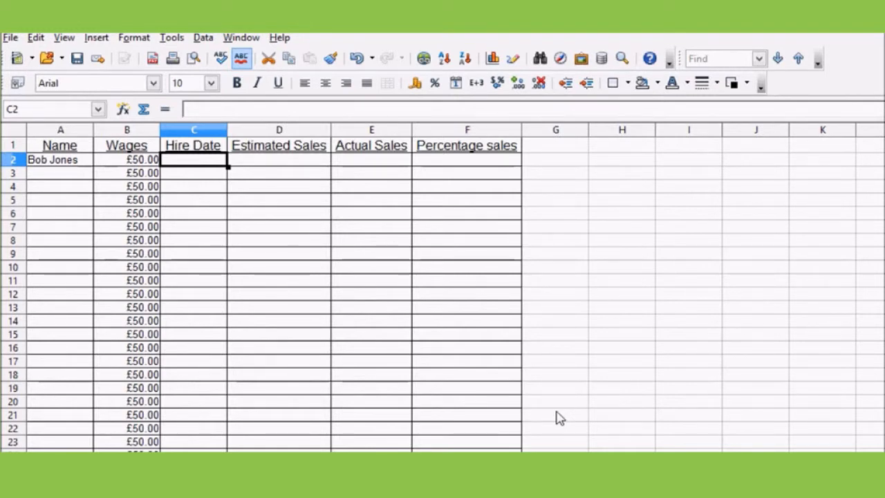
{"action": "type", "text": "03/"}
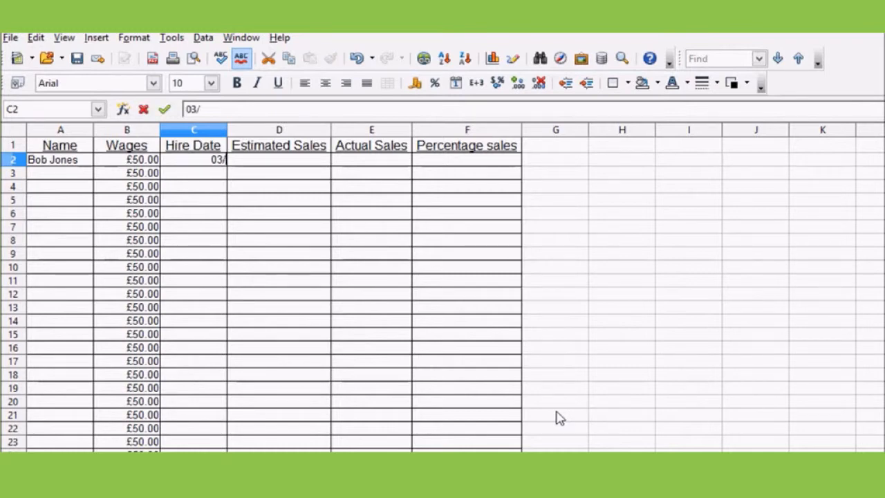
{"action": "type", "text": "02"}
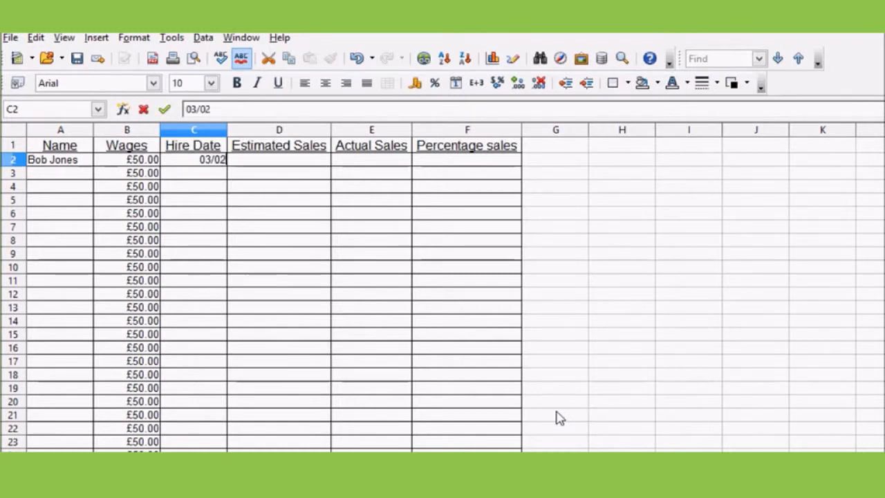
{"action": "type", "text": "/2013"}
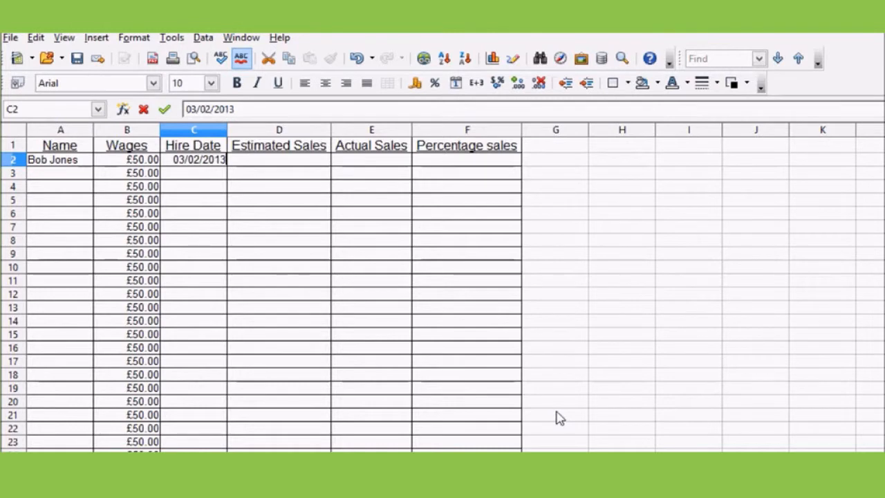
{"action": "key", "text": "Return"}
{"action": "left_click", "coordinate": [191, 159]}
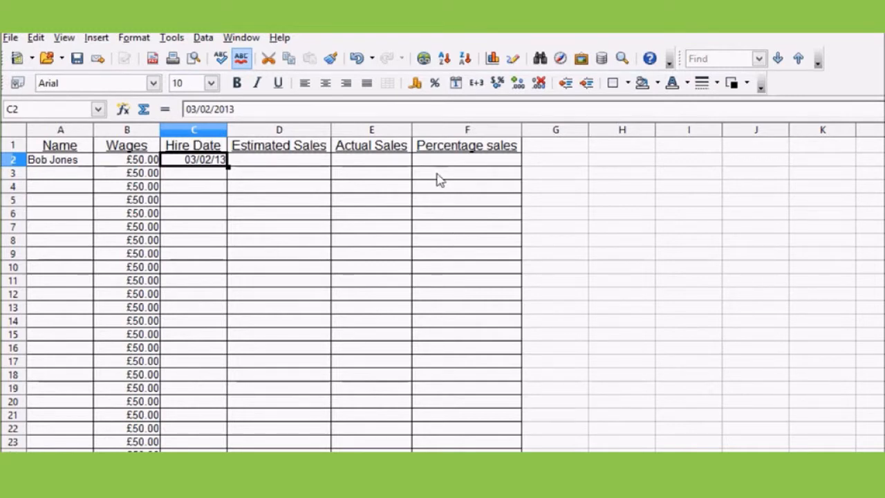
{"action": "left_click", "coordinate": [456, 85]}
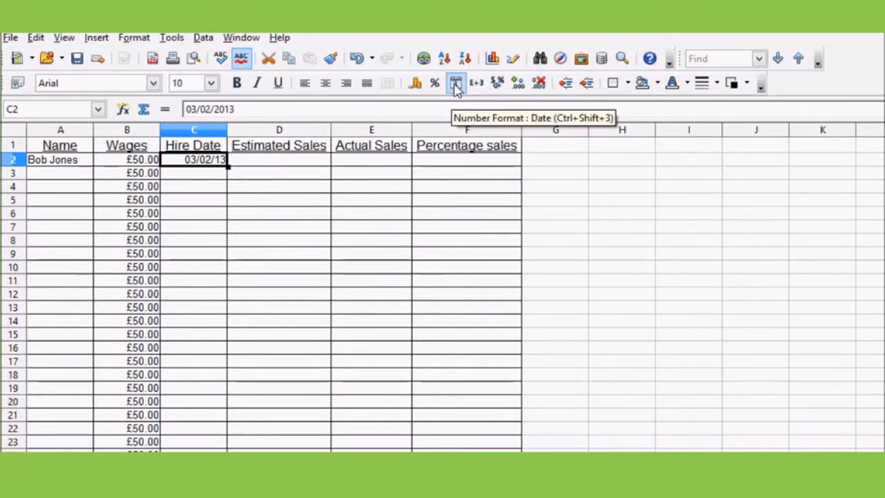
Format the hire date in C2 with the D MMMM YYYY date format, without a leading zero on the day.
{"action": "right_click", "coordinate": [209, 165]}
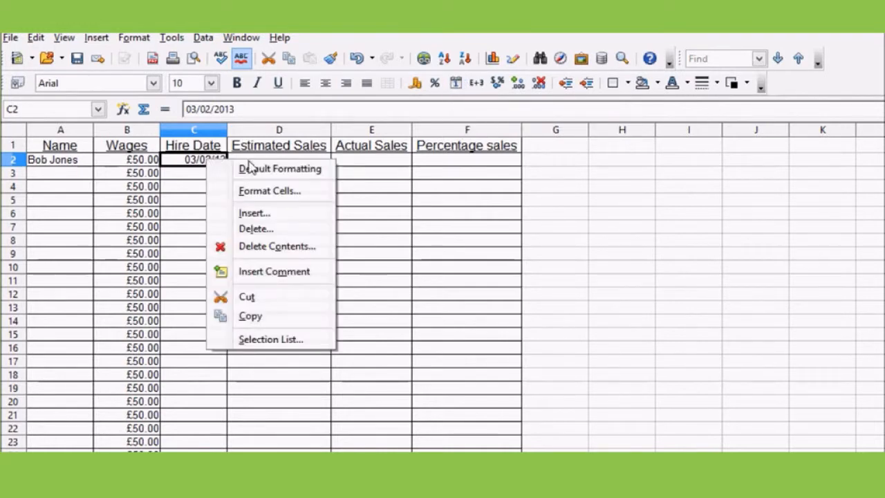
{"action": "left_click", "coordinate": [291, 195]}
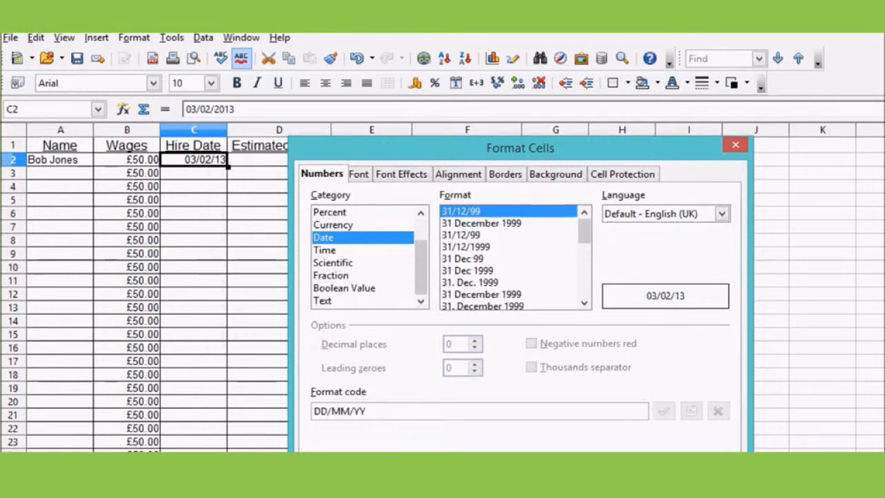
{"action": "left_click", "coordinate": [500, 224]}
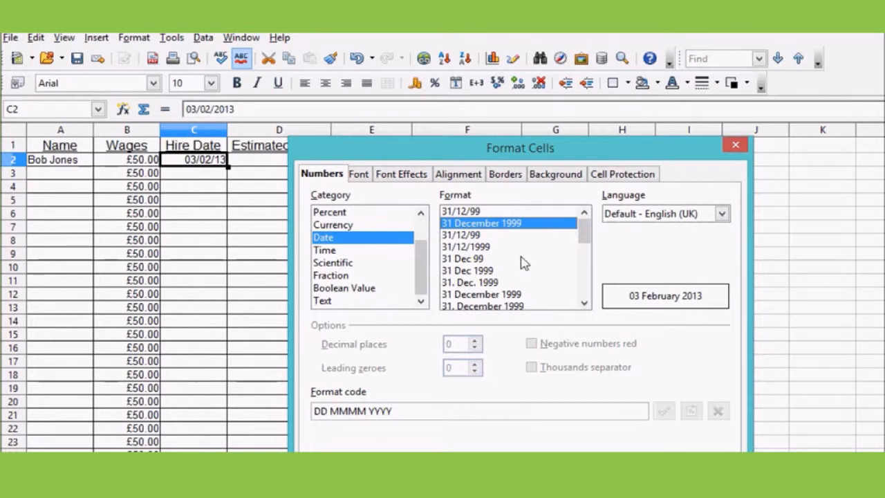
{"action": "scroll", "coordinate": [521, 274], "scroll_direction": "down", "scroll_amount": 4}
{"action": "scroll", "coordinate": [515, 250], "scroll_direction": "down", "scroll_amount": 1}
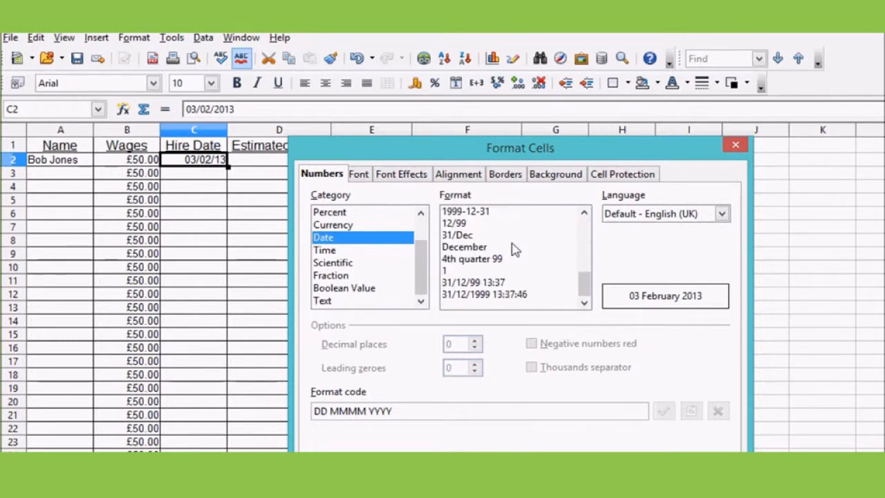
{"action": "scroll", "coordinate": [553, 283], "scroll_direction": "up", "scroll_amount": 5}
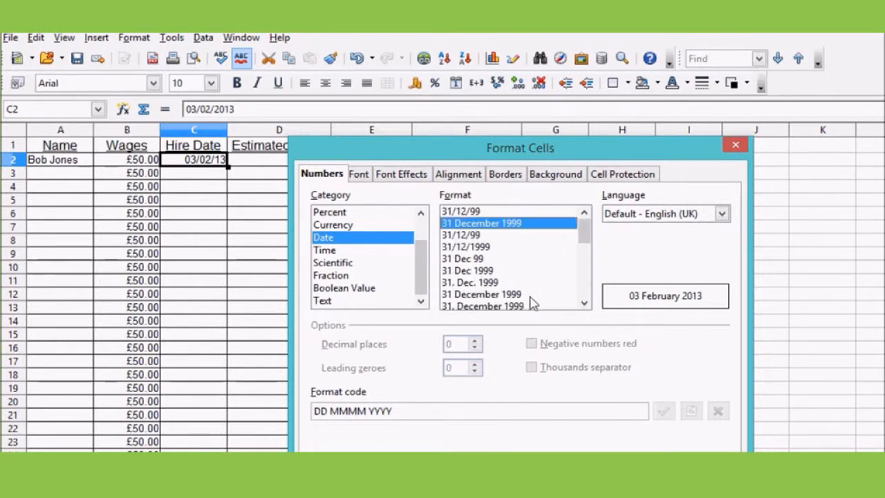
{"action": "left_click", "coordinate": [490, 295]}
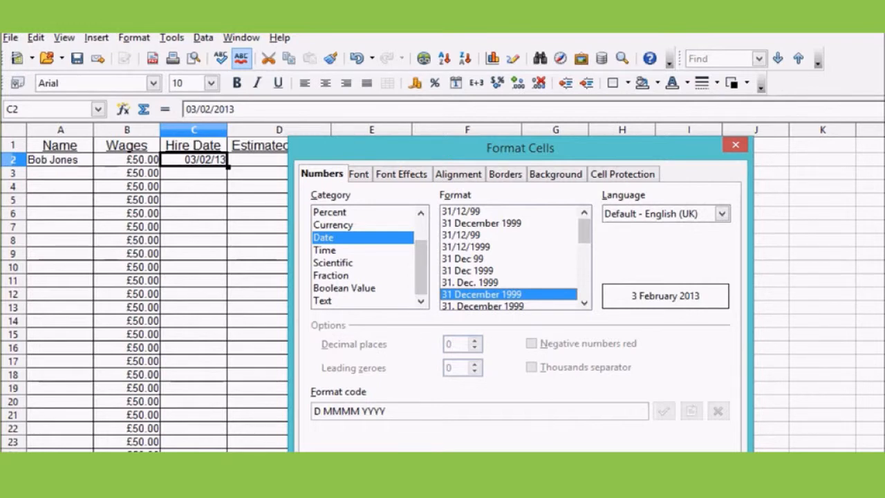
{"action": "left_click", "coordinate": [488, 471]}
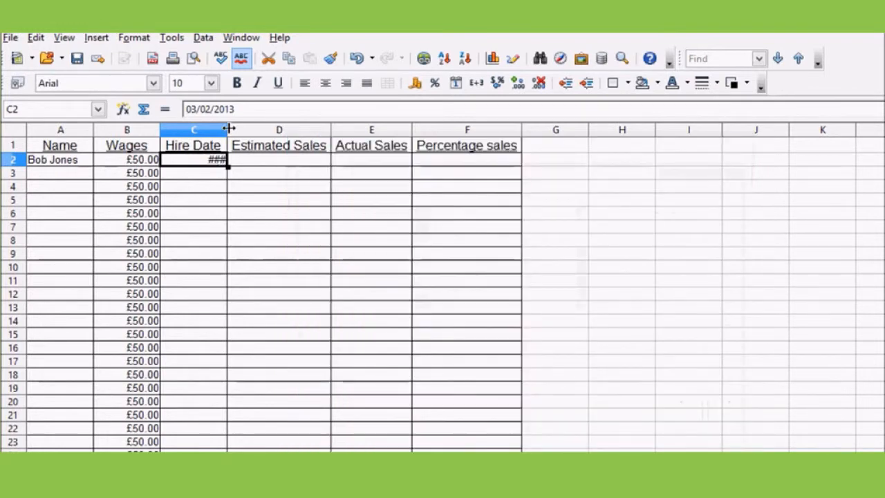
Widen the Hire Date column to fit the full date in C2.
{"action": "double_click", "coordinate": [229, 129]}
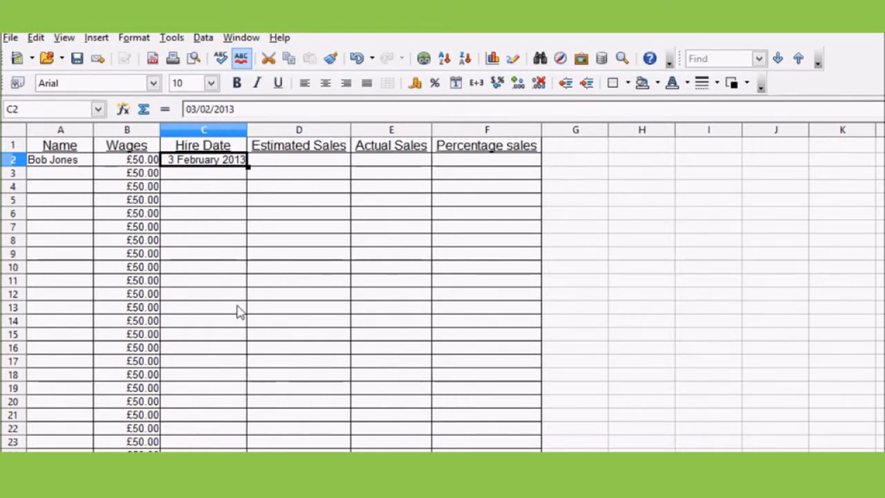
{"action": "left_click", "coordinate": [212, 214]}
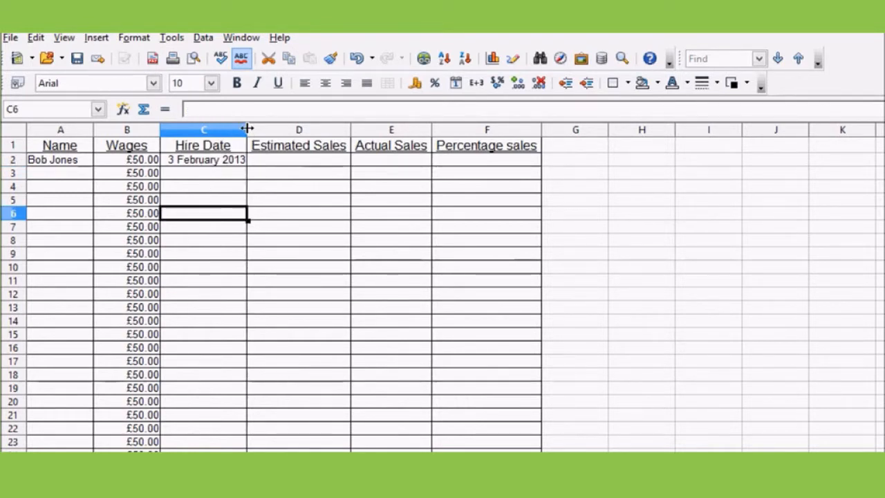
{"action": "mouse_move", "coordinate": [246, 129]}
{"action": "left_mouse_down"}
{"action": "mouse_move", "coordinate": [433, 129]}
{"action": "mouse_move", "coordinate": [248, 129]}
{"action": "left_mouse_up"}
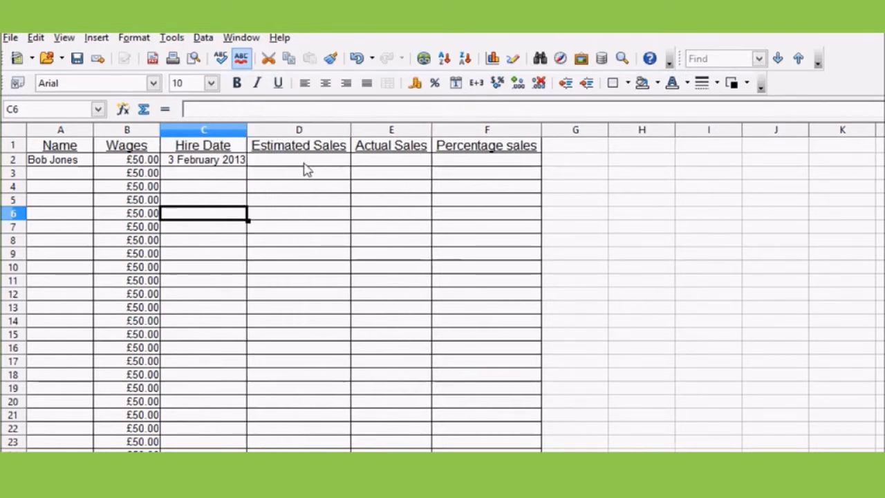
Enter 50 as the estimated sales in D2 and 75 as the actual sales in E2.
{"action": "left_click_drag", "start_coordinate": [325, 162], "coordinate": [327, 173]}
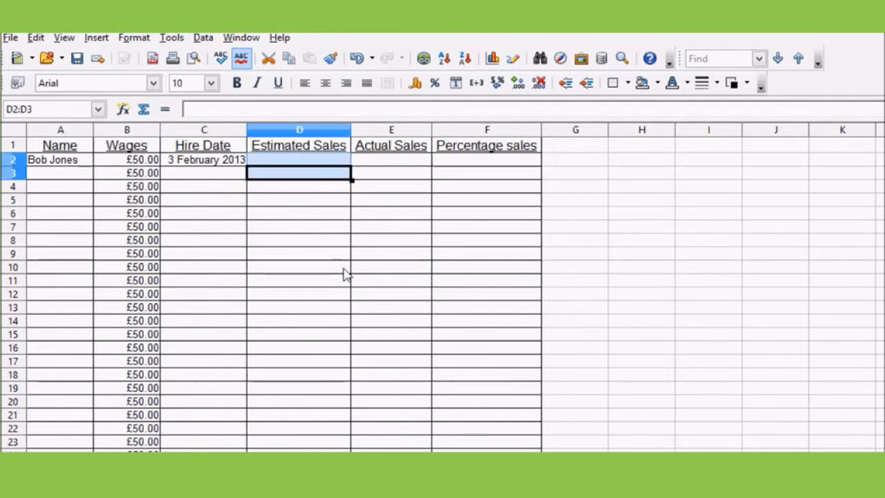
{"action": "left_click", "coordinate": [334, 240]}
{"action": "left_click", "coordinate": [313, 162]}
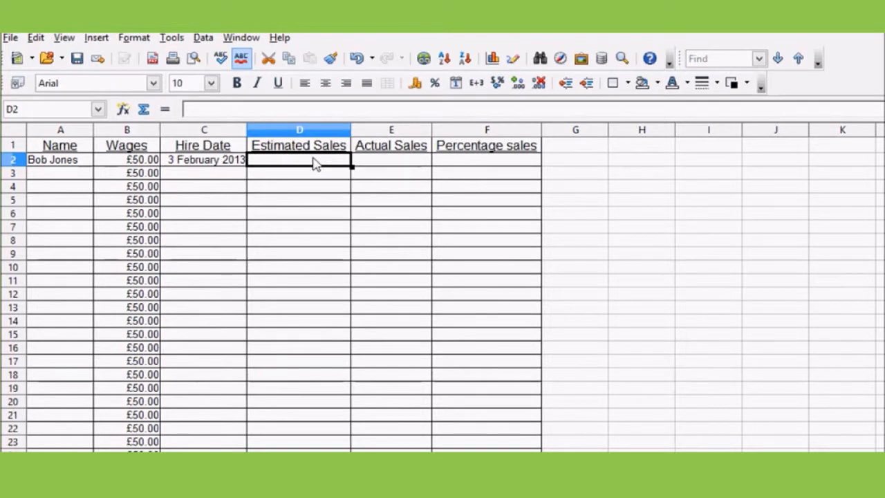
{"action": "type", "text": "50"}
{"action": "key", "text": "Tab"}
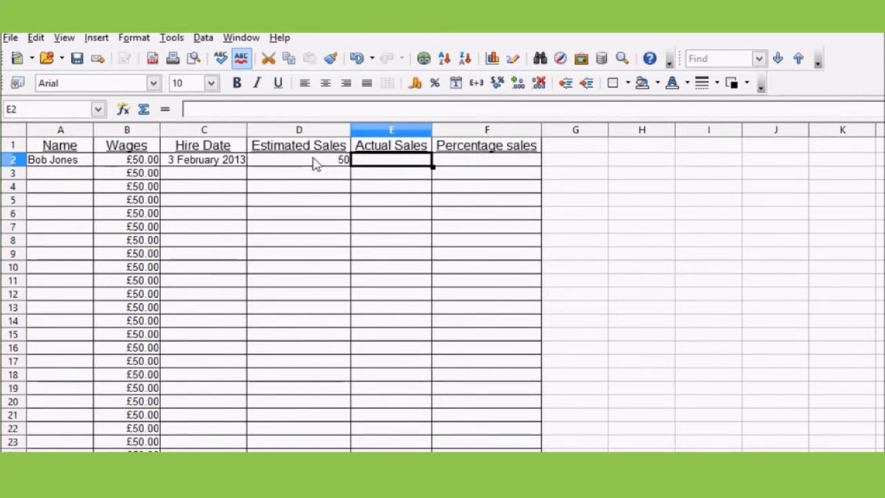
{"action": "type", "text": "75"}
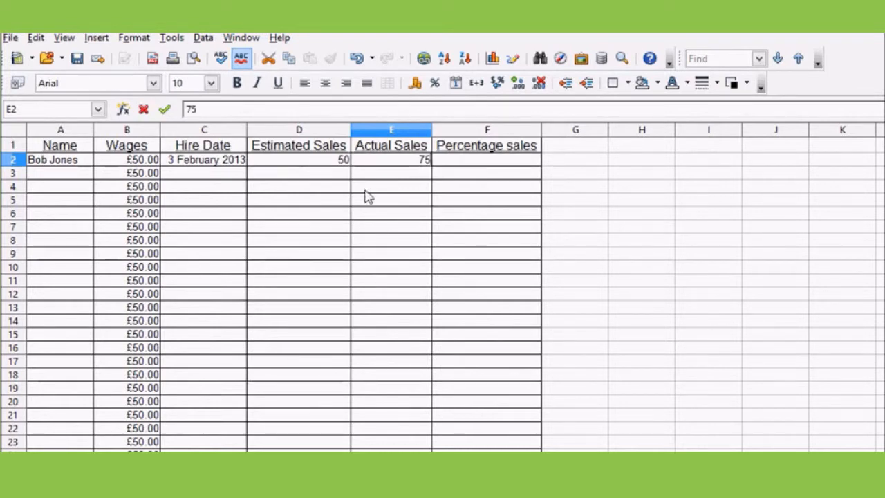
{"action": "left_click", "coordinate": [380, 211]}
Calculate the percentage sales in F2 with the formula =E2/D2 and apply the Percent number format.
{"action": "left_click", "coordinate": [462, 160]}
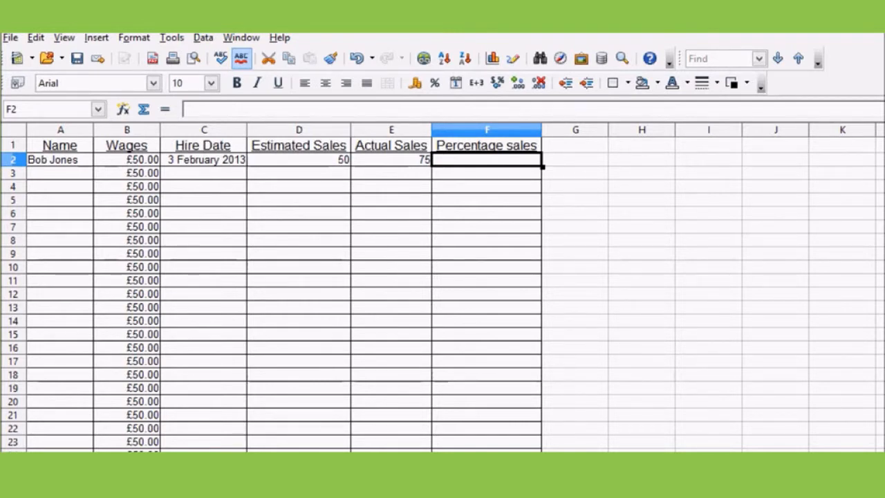
{"action": "type", "text": "="}
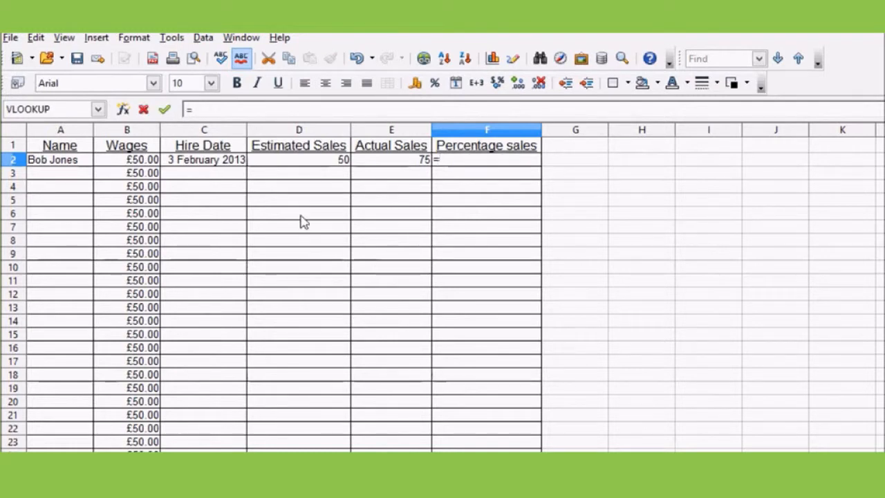
{"action": "left_click", "coordinate": [385, 163]}
{"action": "type", "text": "/"}
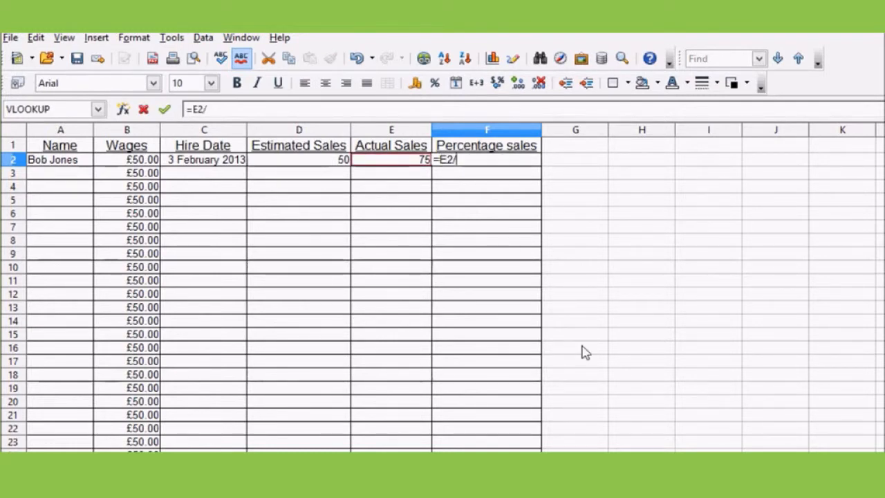
{"action": "left_click", "coordinate": [330, 168]}
{"action": "key", "text": "Return"}
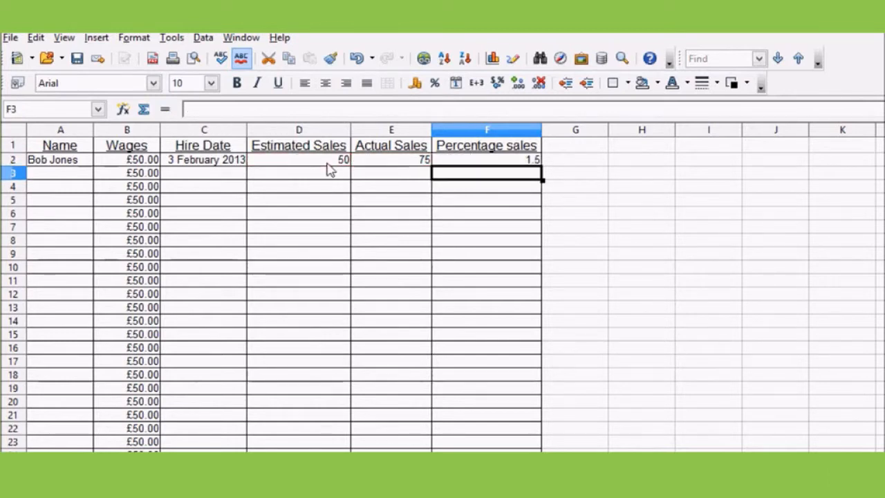
{"action": "left_click", "coordinate": [529, 161]}
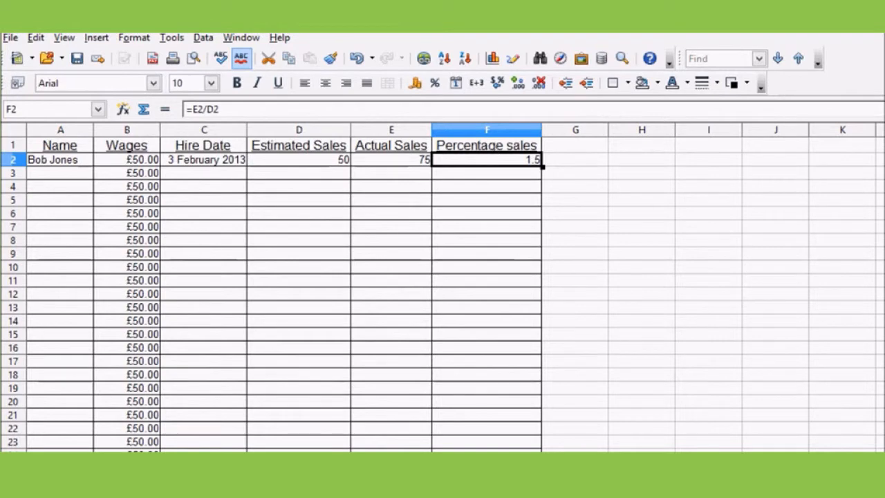
{"action": "left_click", "coordinate": [435, 83]}
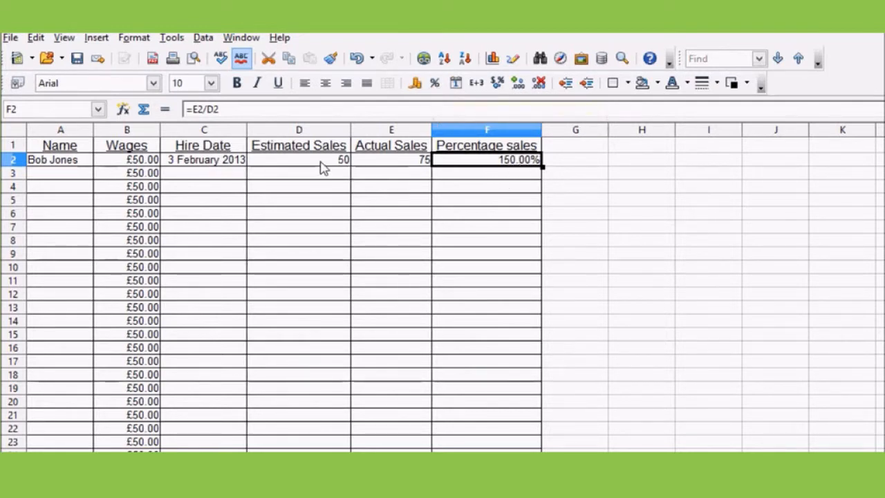
Compare the estimated sales in D2 and actual sales in E2 with the percentage in F2.
{"action": "left_click", "coordinate": [419, 239]}
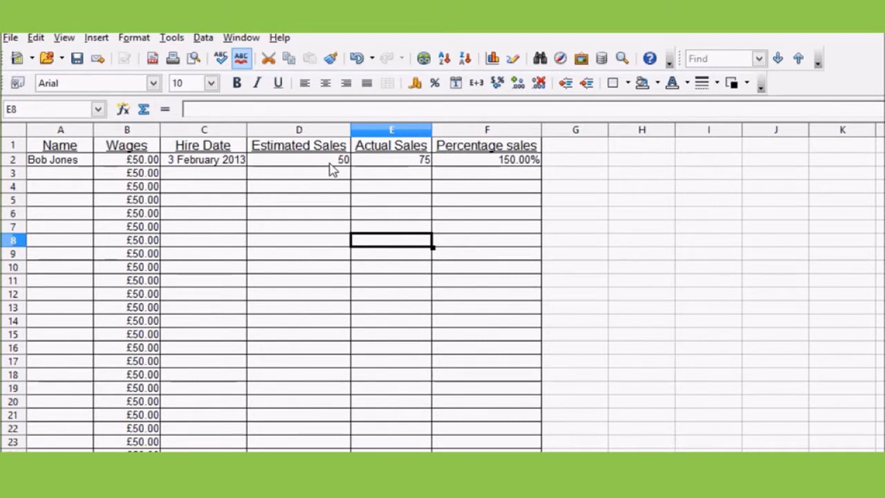
{"action": "left_click", "coordinate": [407, 164]}
{"action": "left_click", "coordinate": [338, 162]}
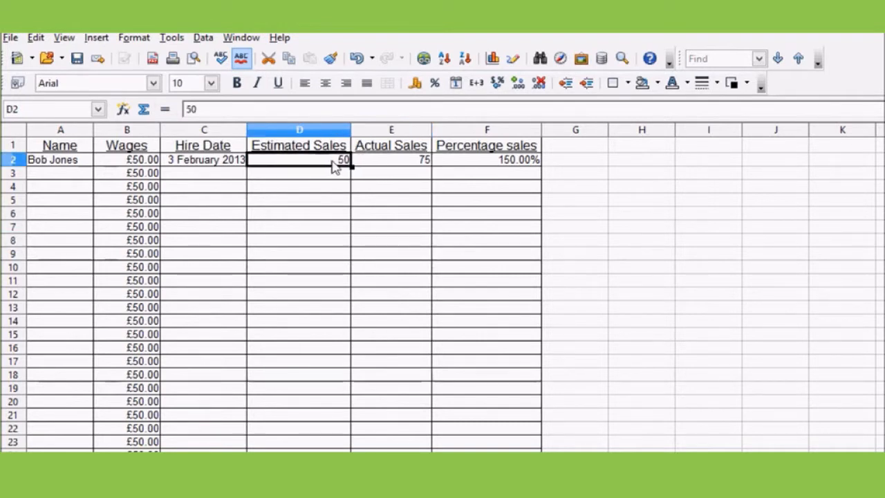
{"action": "left_click", "coordinate": [387, 160]}
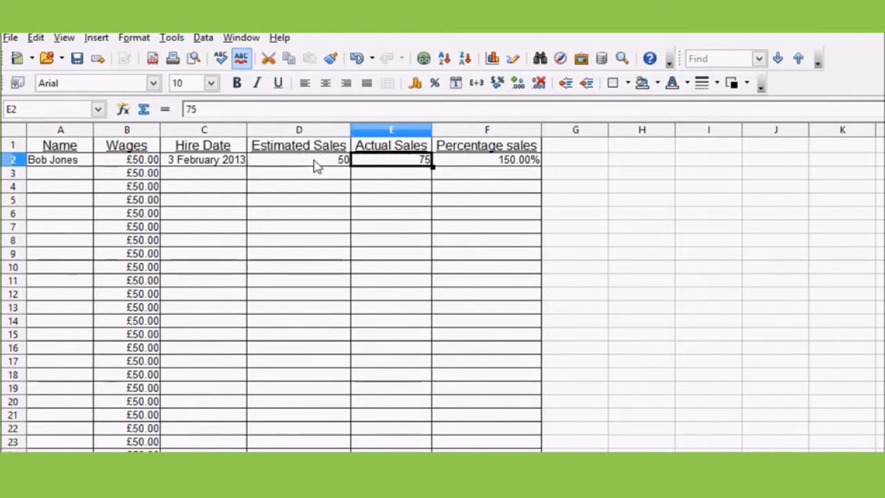
{"action": "left_click", "coordinate": [314, 166]}
{"action": "left_click", "coordinate": [406, 165]}
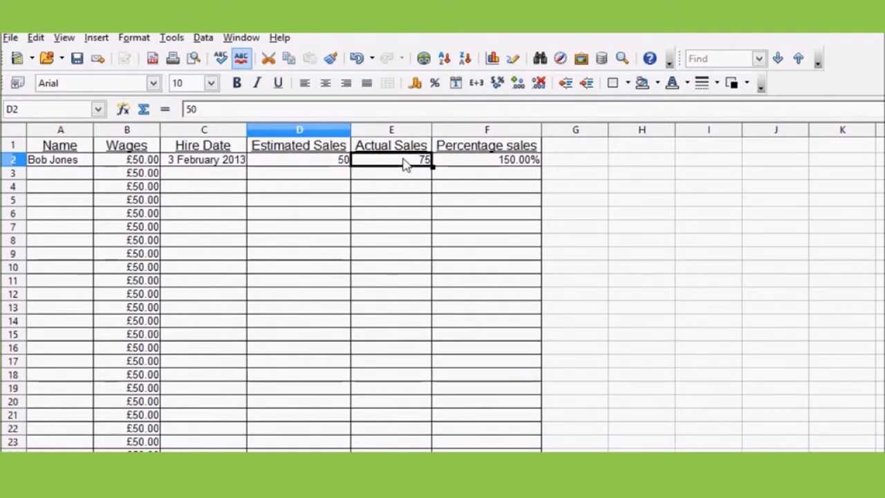
{"action": "left_click", "coordinate": [510, 164]}
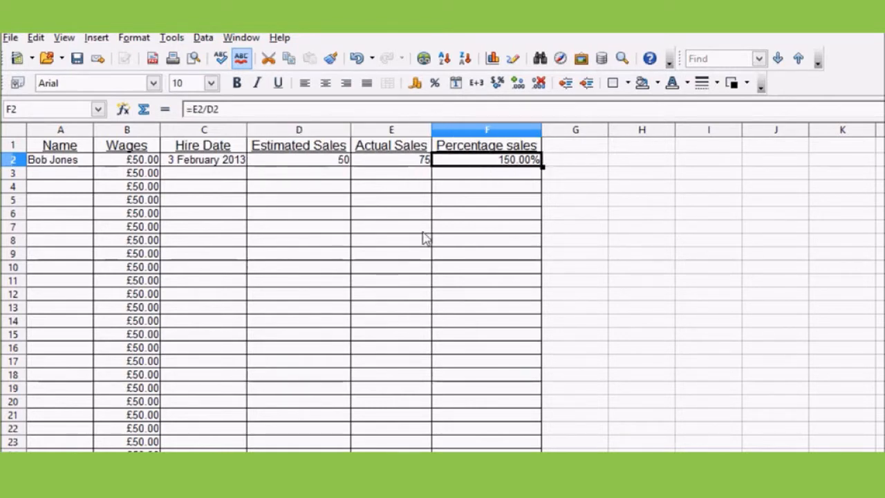
Enter 50 as the estimated sales in D3 and 25 as the actual sales in E3.
{"action": "left_click", "coordinate": [304, 175]}
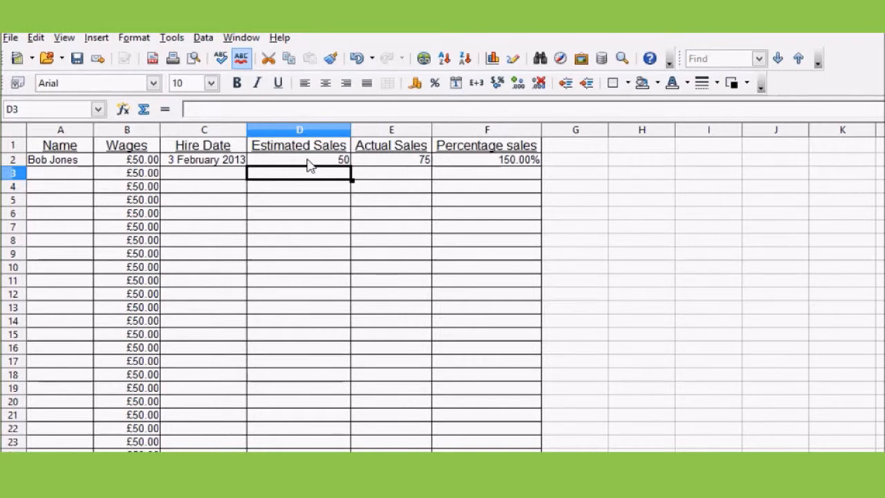
{"action": "type", "text": "50"}
{"action": "key", "text": "Tab"}
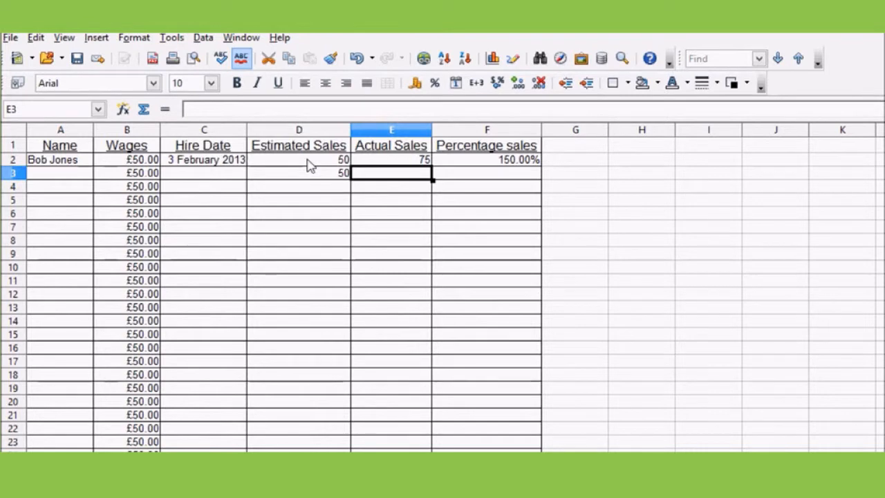
{"action": "type", "text": "25"}
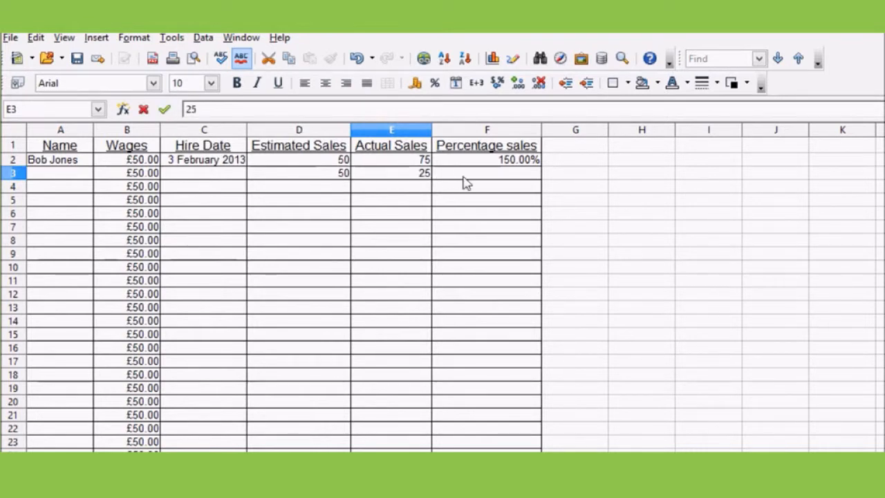
{"action": "key", "text": "Tab"}
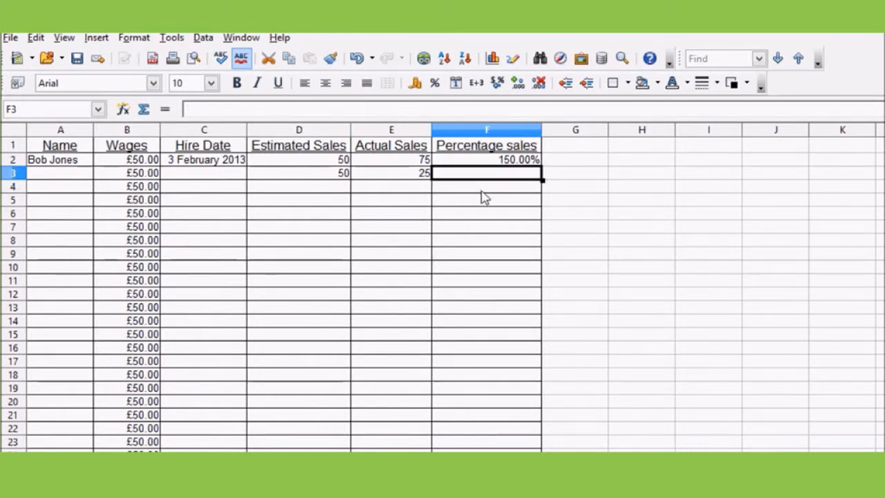
Calculate the percentage sales in F3 with the formula =E3/D3.
{"action": "type", "text": "="}
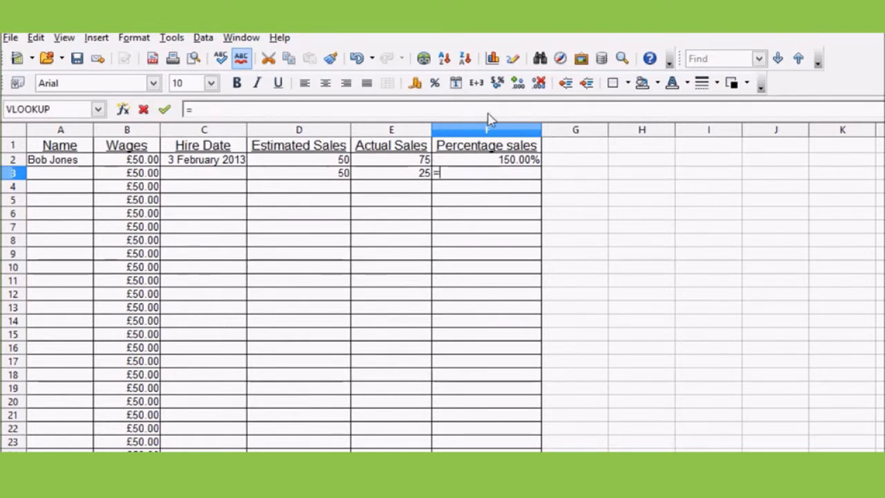
{"action": "left_click", "coordinate": [396, 176]}
{"action": "type", "text": "/"}
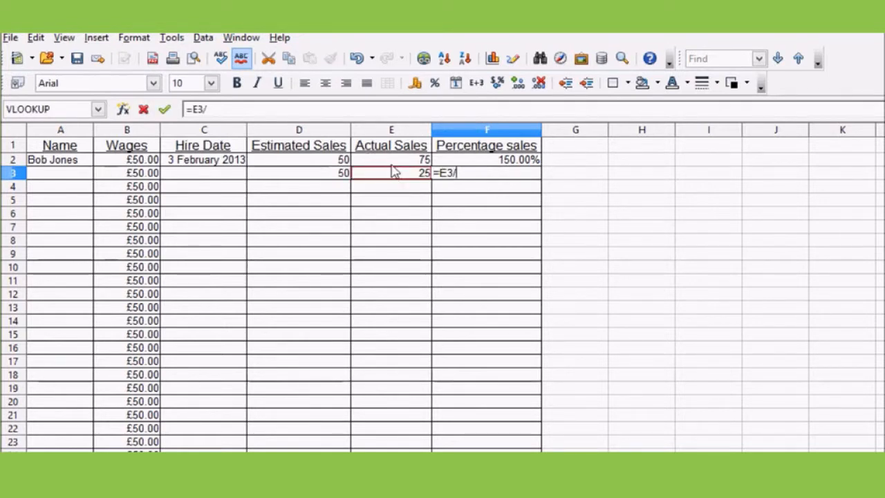
{"action": "left_click", "coordinate": [313, 175]}
{"action": "key", "text": "Return"}
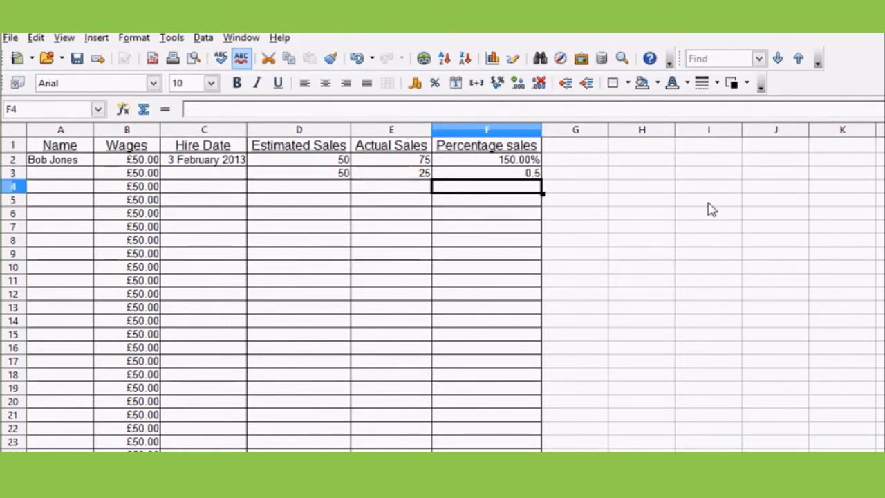
Choose the Percent number category for F3, trying the -13% format and settling on -12.95%.
{"action": "left_click", "coordinate": [533, 176]}
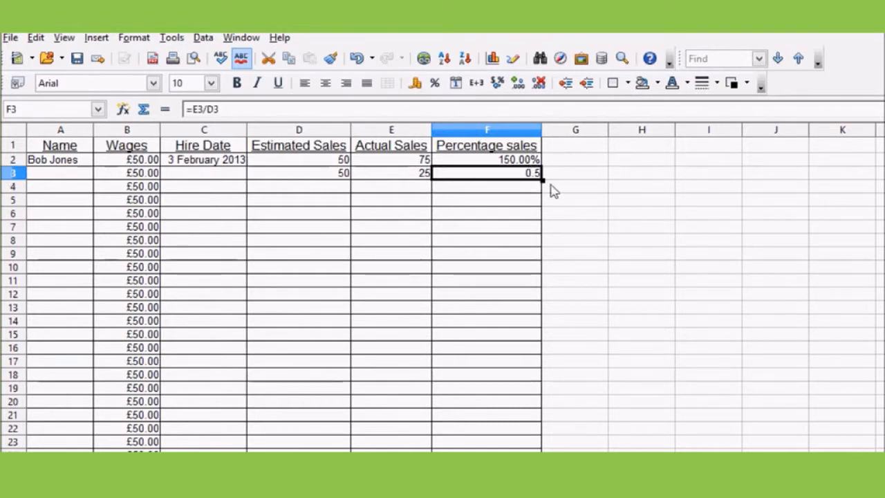
{"action": "right_click", "coordinate": [507, 174]}
{"action": "left_click", "coordinate": [546, 205]}
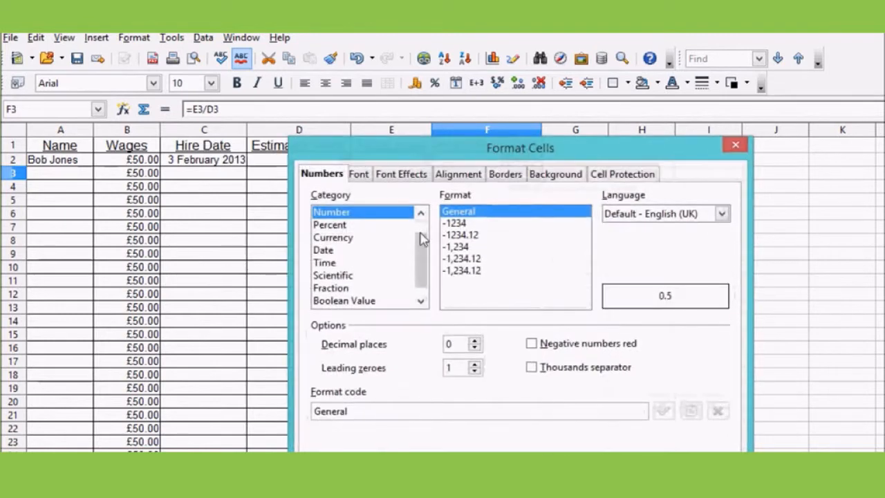
{"action": "left_click", "coordinate": [330, 227]}
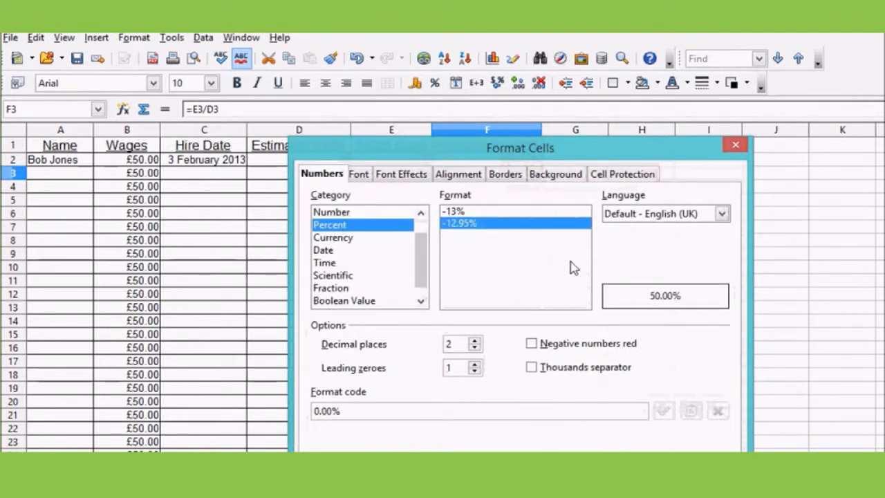
{"action": "left_click", "coordinate": [456, 212]}
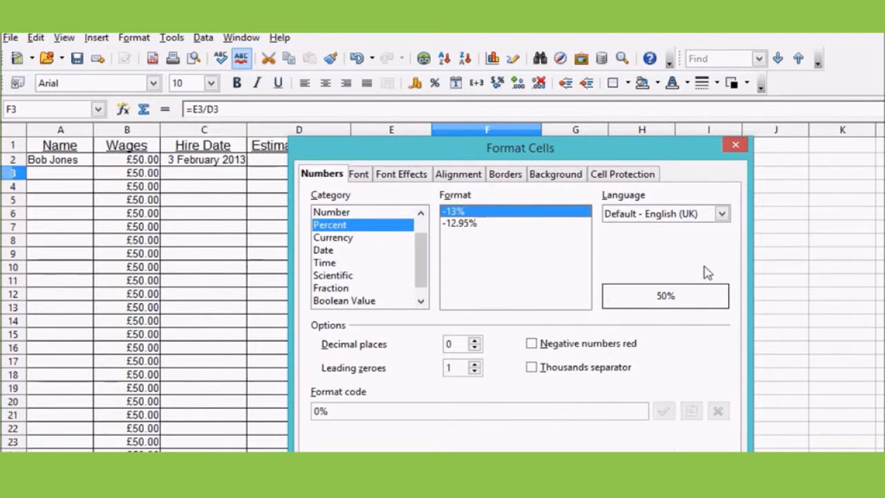
{"action": "left_click", "coordinate": [468, 223]}
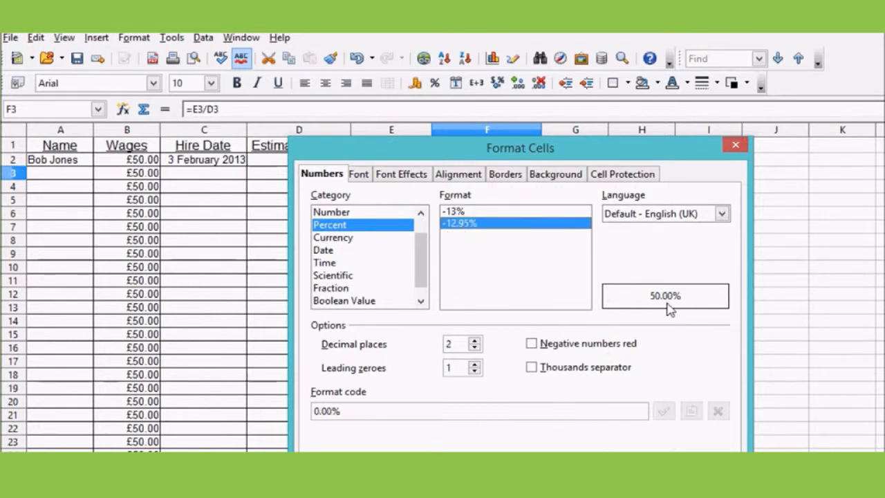
Raise the decimal places of F3's percent format to 5, and reduce them to 0.
{"action": "left_click", "coordinate": [474, 340]}
{"action": "left_click", "coordinate": [476, 349]}
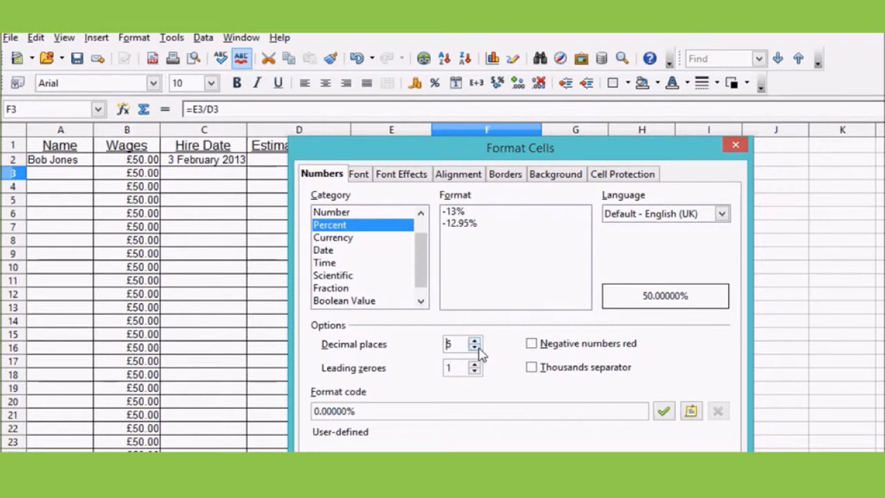
{"action": "left_click", "coordinate": [476, 348]}
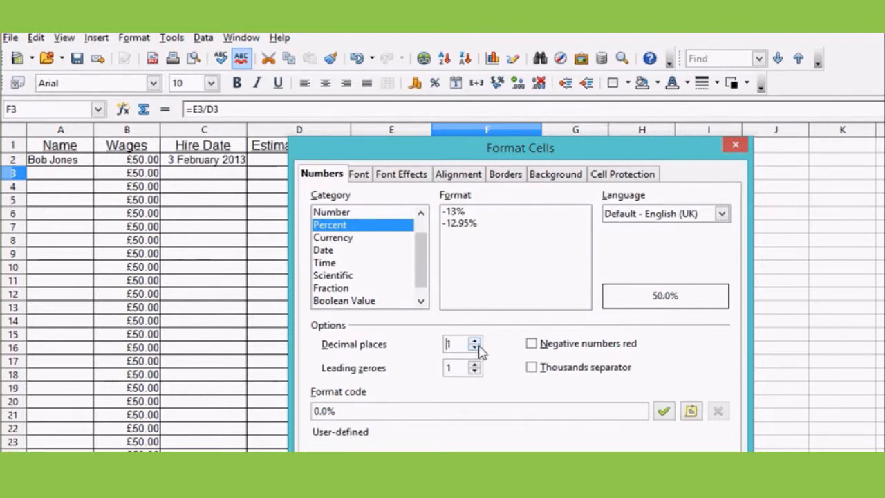
{"action": "left_click", "coordinate": [475, 349]}
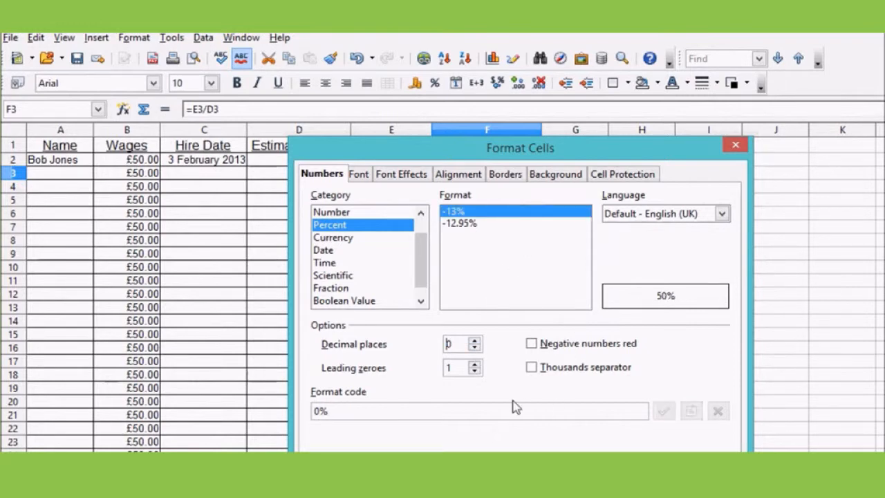
Try lowering the leading zeroes of F3's percent format to 0 and raising them to 9.
{"action": "left_click", "coordinate": [476, 372]}
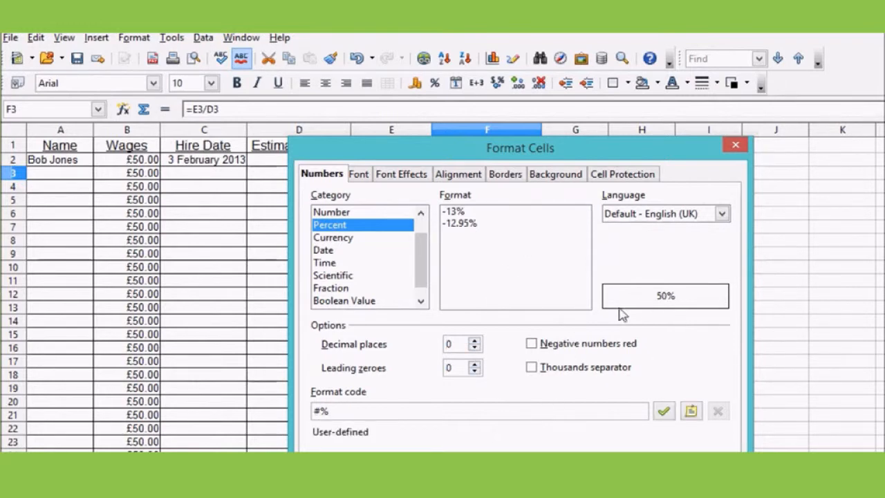
{"action": "double_click", "coordinate": [474, 365]}
{"action": "left_click", "coordinate": [475, 365]}
{"action": "left_click", "coordinate": [475, 366]}
{"action": "left_click", "coordinate": [475, 365]}
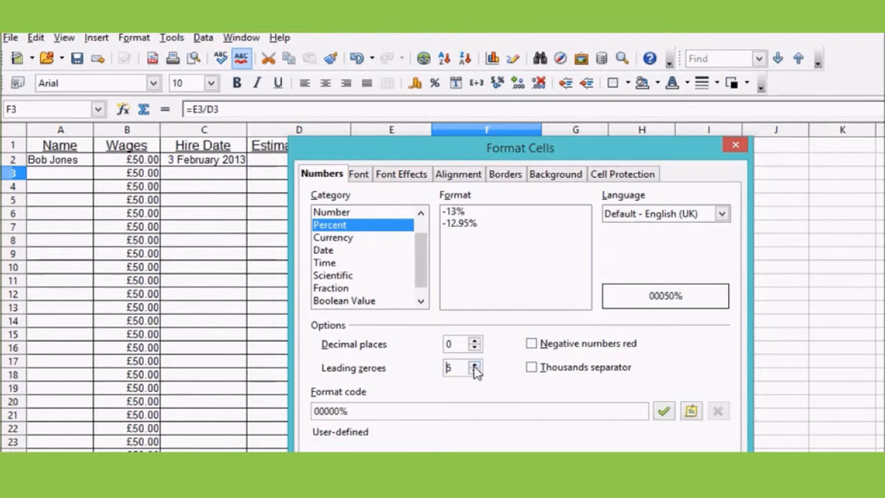
{"action": "left_click", "coordinate": [475, 365]}
{"action": "left_click", "coordinate": [474, 365]}
{"action": "left_click", "coordinate": [475, 365]}
{"action": "left_click", "coordinate": [475, 366]}
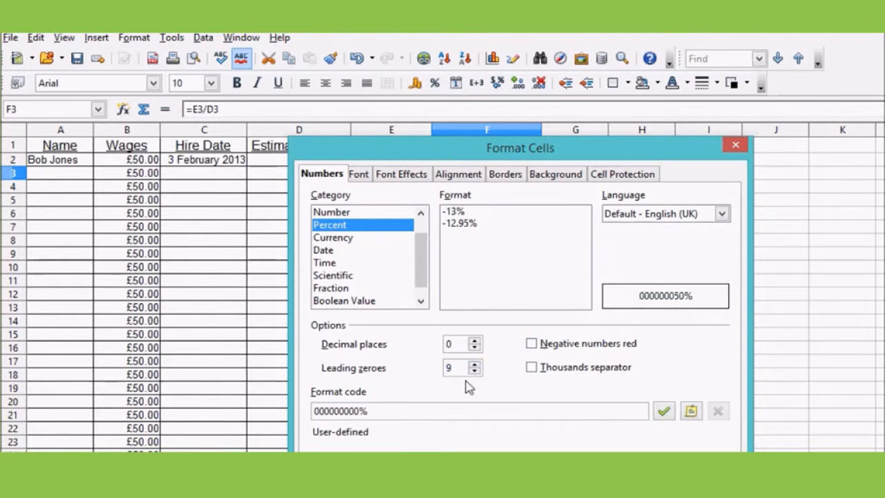
Set the leading zeroes of F3's percent format to 2.
{"action": "left_click", "coordinate": [475, 371]}
{"action": "left_click", "coordinate": [476, 372]}
{"action": "left_click", "coordinate": [475, 372]}
{"action": "left_click", "coordinate": [475, 372]}
{"action": "left_click", "coordinate": [475, 372]}
{"action": "left_click", "coordinate": [475, 372]}
{"action": "left_click", "coordinate": [475, 372]}
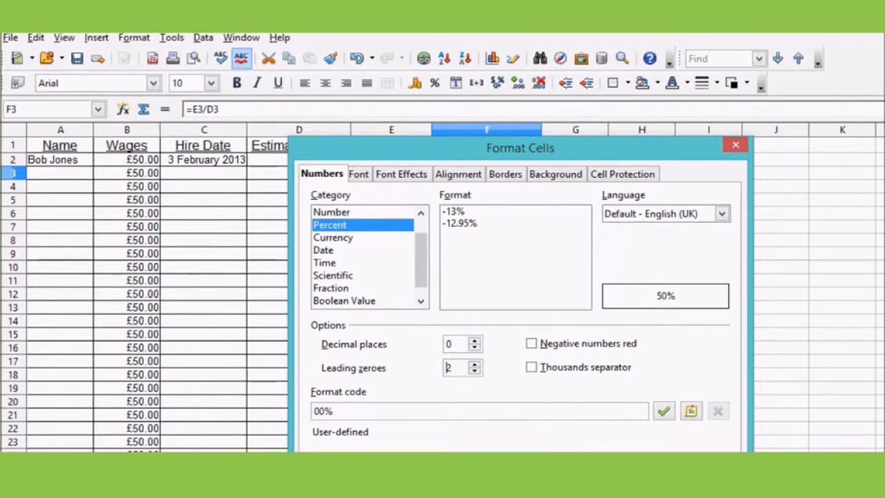
Enable red negative numbers for F3 and apply the cell formatting.
{"action": "left_click", "coordinate": [532, 343]}
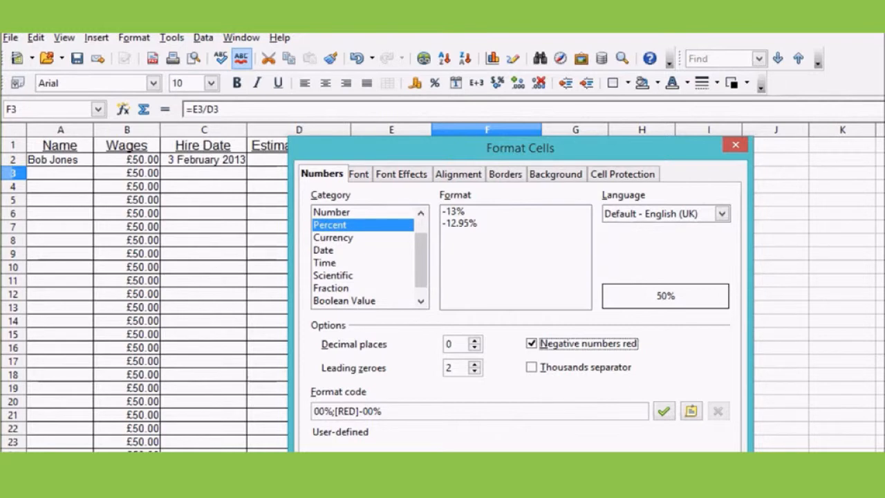
{"action": "key", "text": "Return"}
{"action": "left_click_drag", "start_coordinate": [484, 253], "coordinate": [484, 267]}
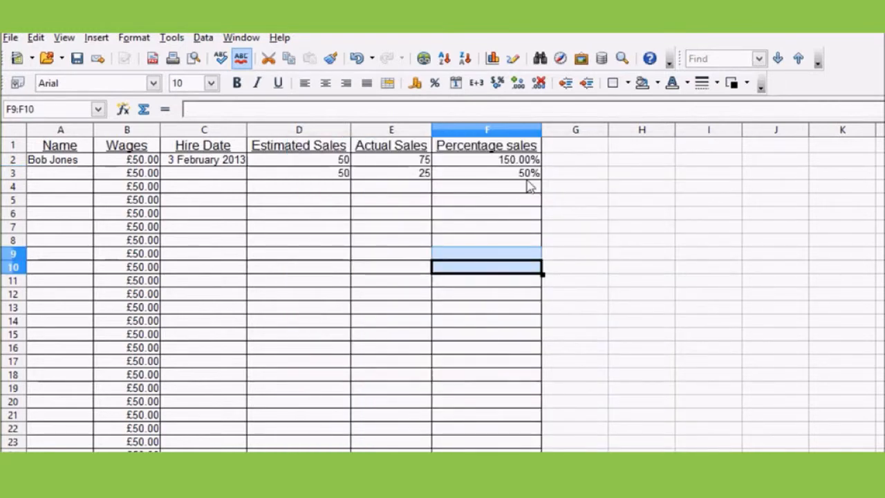
Change the actual sales in E3 to -25.
{"action": "left_click", "coordinate": [498, 176]}
{"action": "left_click", "coordinate": [396, 176]}
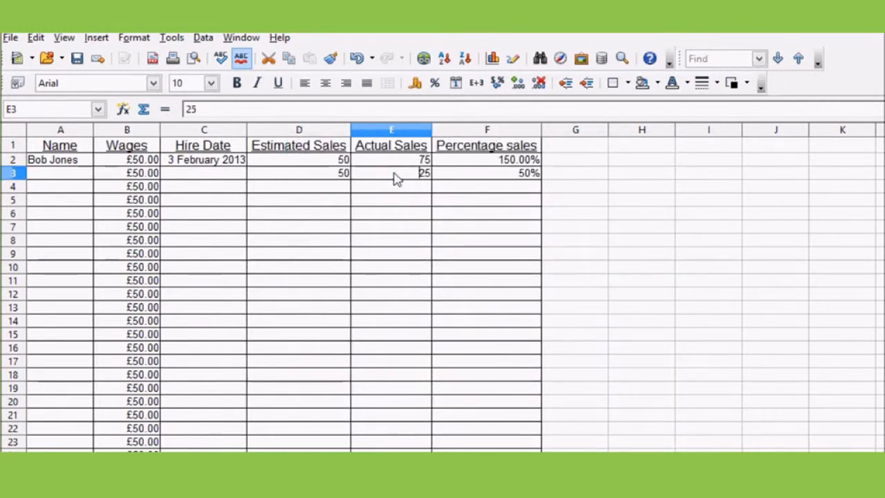
{"action": "double_click", "coordinate": [396, 177]}
{"action": "type", "text": "-"}
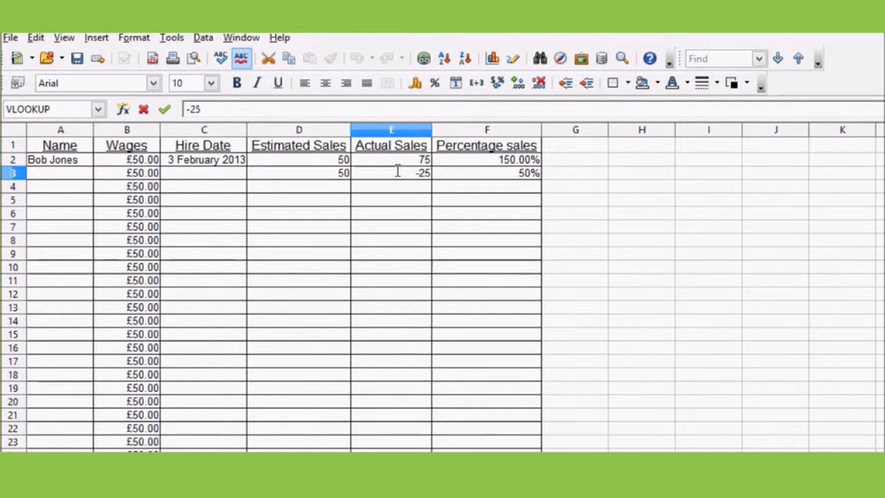
{"action": "key", "text": "Return"}
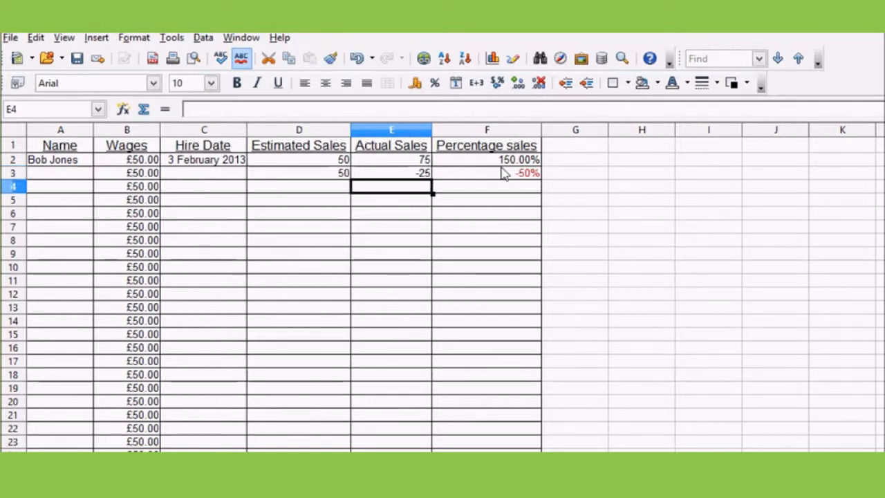
Compare the negative actual sales in E3 with the percentage in F3.
{"action": "left_click", "coordinate": [504, 175]}
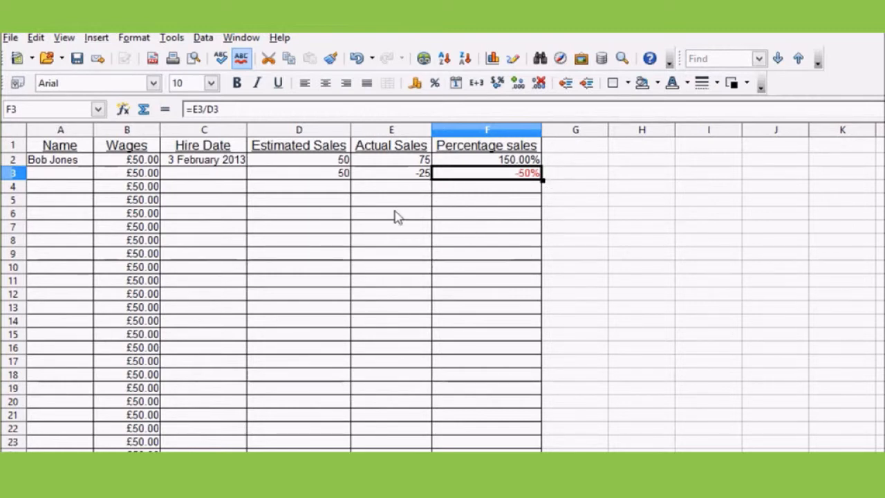
{"action": "left_click", "coordinate": [384, 174]}
{"action": "left_click", "coordinate": [454, 175]}
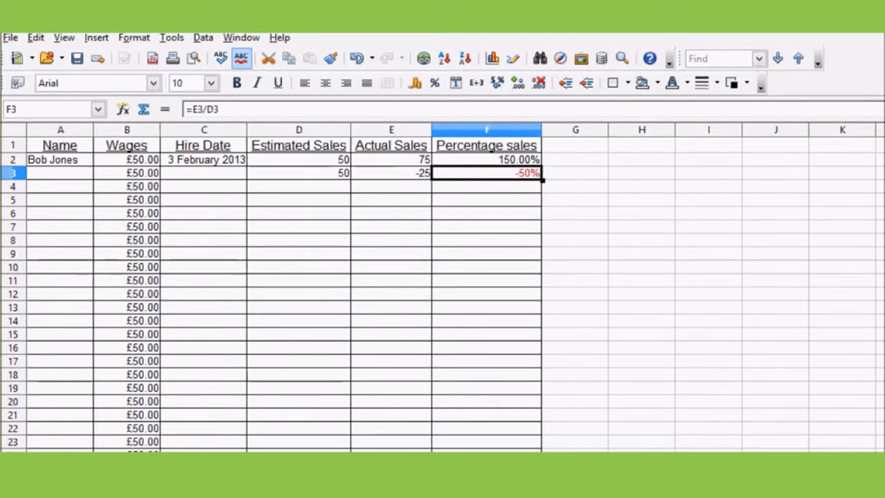
{"action": "left_click", "coordinate": [459, 309]}
{"action": "left_click", "coordinate": [320, 229]}
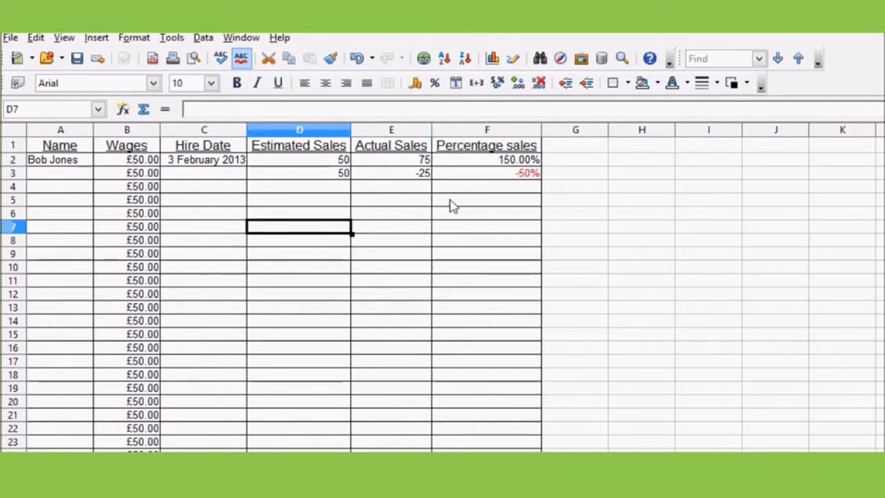
{"action": "mouse_move", "coordinate": [572, 216]}
{"action": "left_mouse_down"}
{"action": "mouse_move", "coordinate": [545, 229]}
{"action": "mouse_move", "coordinate": [559, 220]}
{"action": "left_mouse_up"}
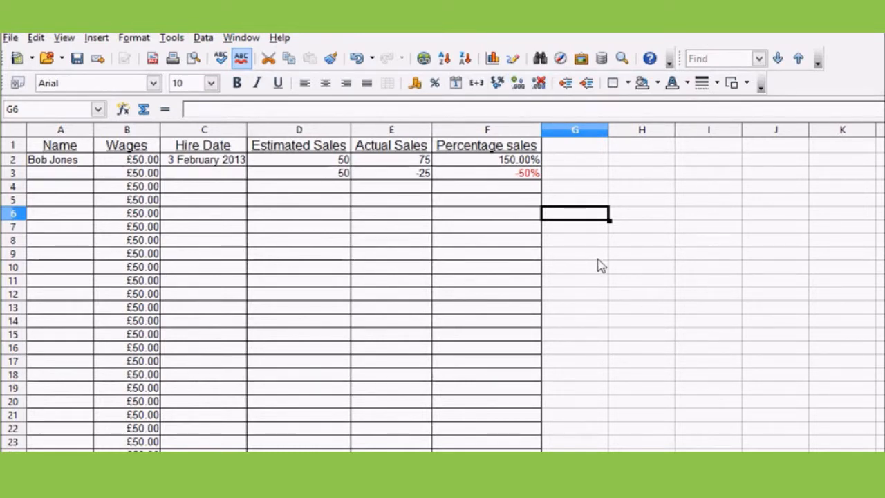
{"action": "left_click", "coordinate": [599, 253]}
Enter 1 in G6 and 3 in H6 beside the table as sample values.
{"action": "left_click", "coordinate": [599, 216]}
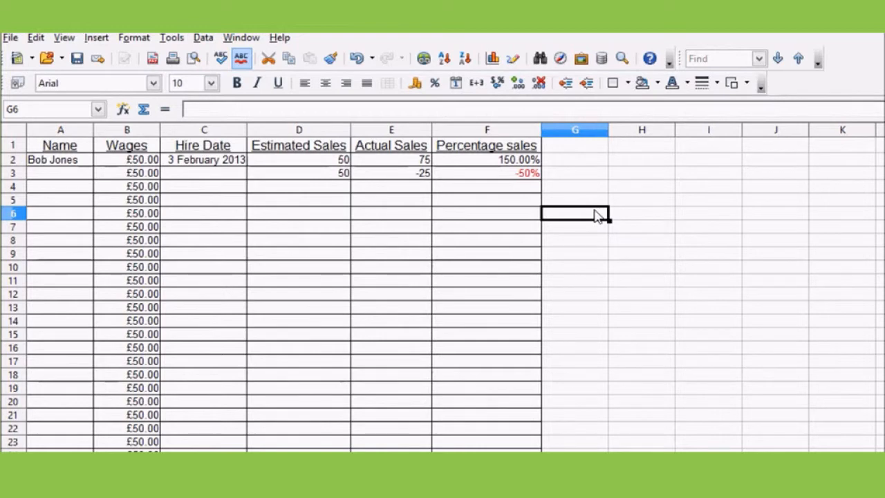
{"action": "type", "text": "1"}
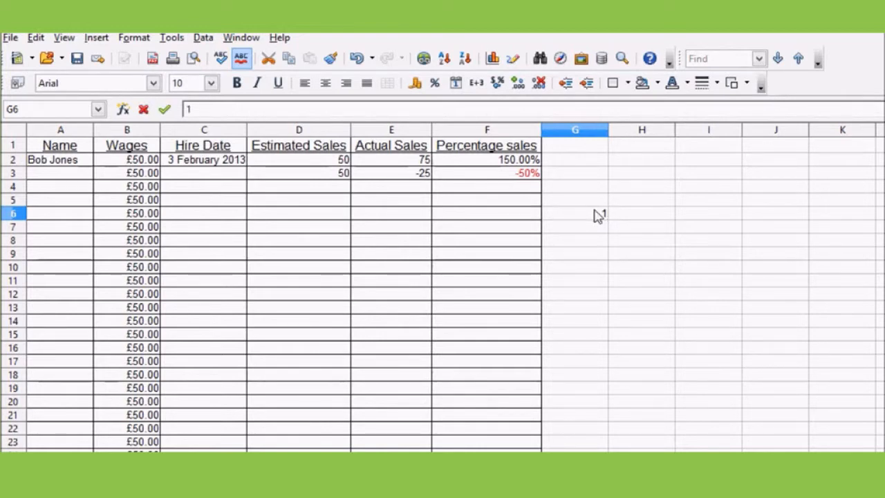
{"action": "key", "text": "Tab"}
{"action": "type", "text": "3"}
{"action": "key", "text": "Tab"}
Divide the two sample values in I6 with the formula =G6/H6.
{"action": "type", "text": "="}
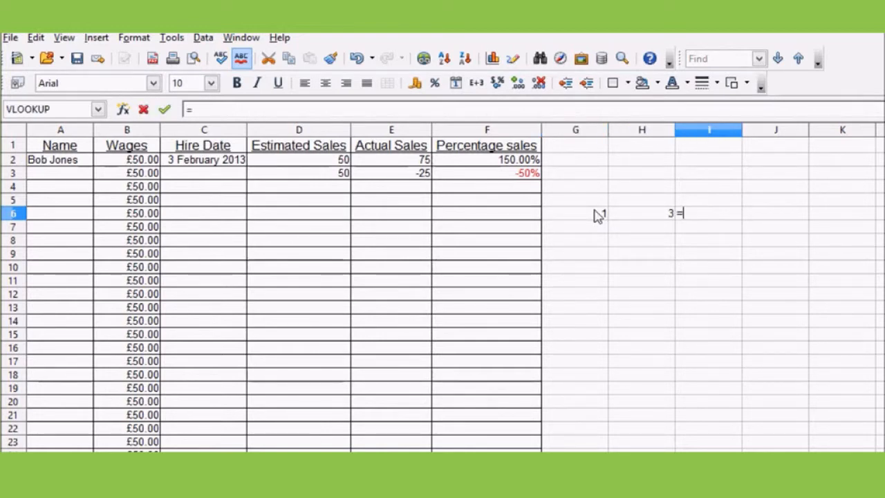
{"action": "left_click", "coordinate": [599, 213]}
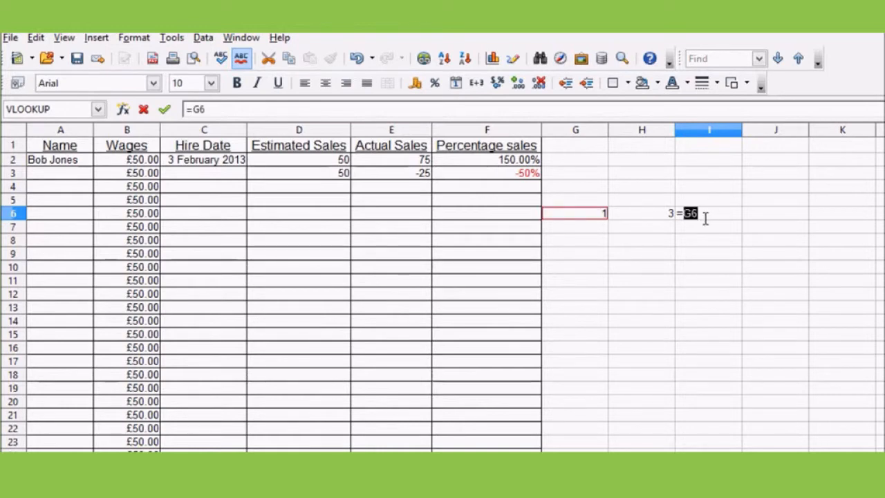
{"action": "type", "text": "/"}
{"action": "left_click", "coordinate": [626, 202]}
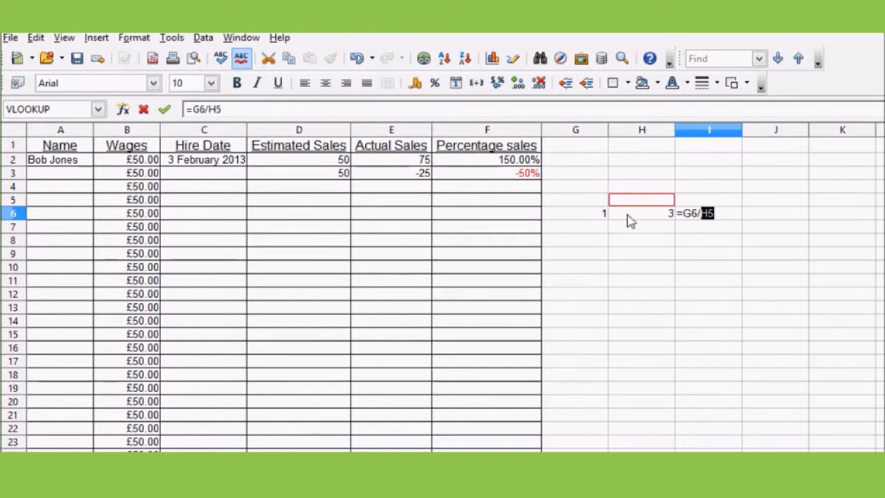
{"action": "left_click", "coordinate": [627, 214]}
{"action": "key", "text": "Return"}
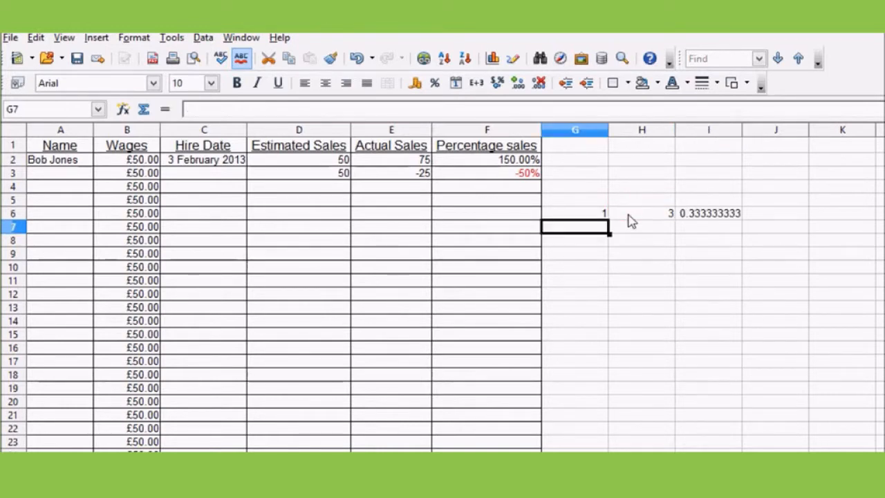
Remove decimal places from the division result in I6 until it has two decimals.
{"action": "left_click", "coordinate": [731, 216]}
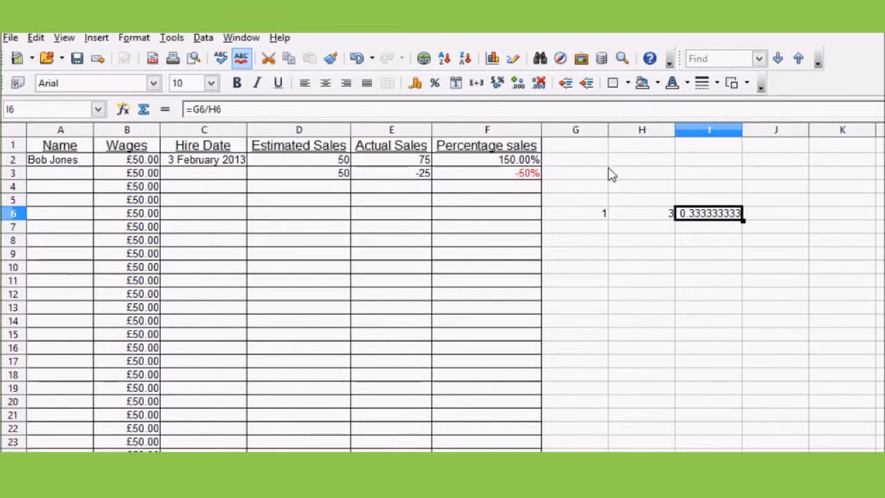
{"action": "left_click", "coordinate": [539, 84]}
{"action": "left_click", "coordinate": [539, 84]}
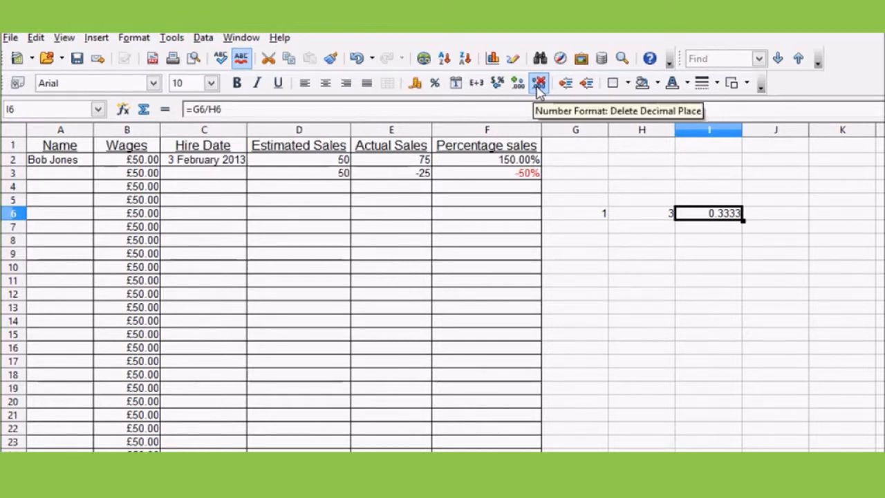
{"action": "left_click", "coordinate": [538, 84]}
{"action": "left_click", "coordinate": [539, 84]}
{"action": "left_click", "coordinate": [761, 253]}
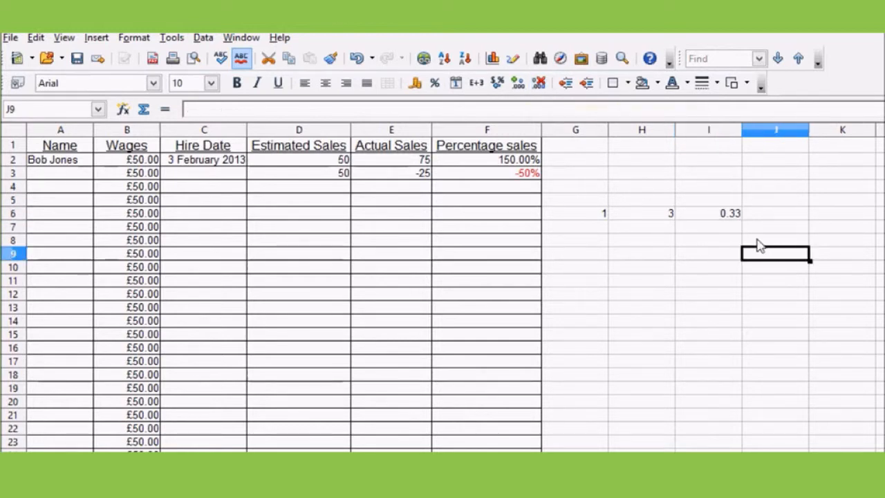
Add decimal places to I6 until the number exceeds the cell, and fit column I's width to its contents.
{"action": "left_click", "coordinate": [727, 218]}
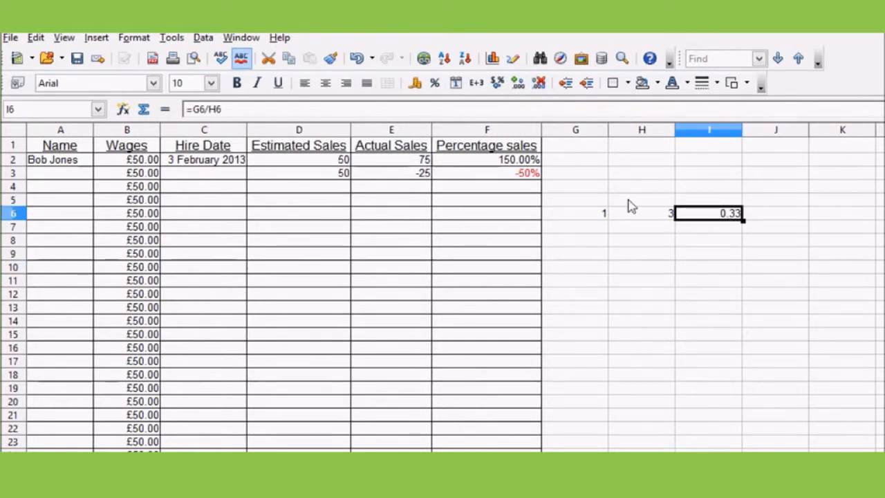
{"action": "left_click", "coordinate": [519, 84]}
{"action": "left_click", "coordinate": [518, 84]}
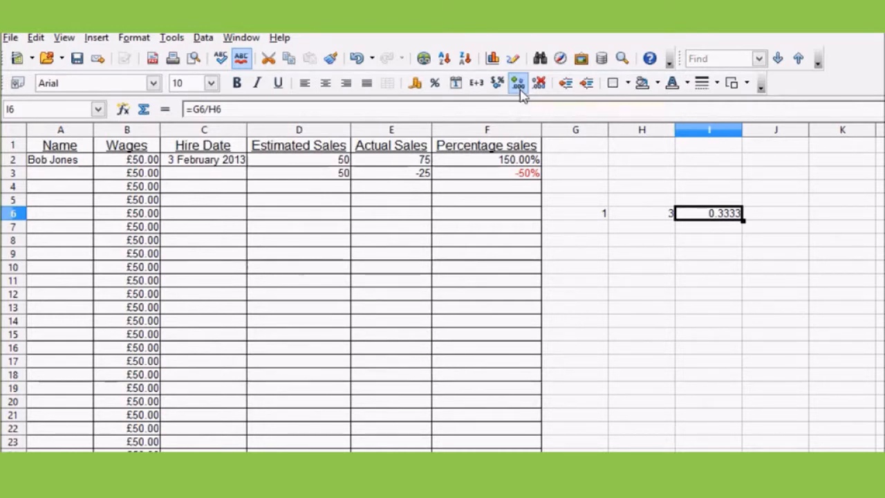
{"action": "left_click", "coordinate": [521, 91]}
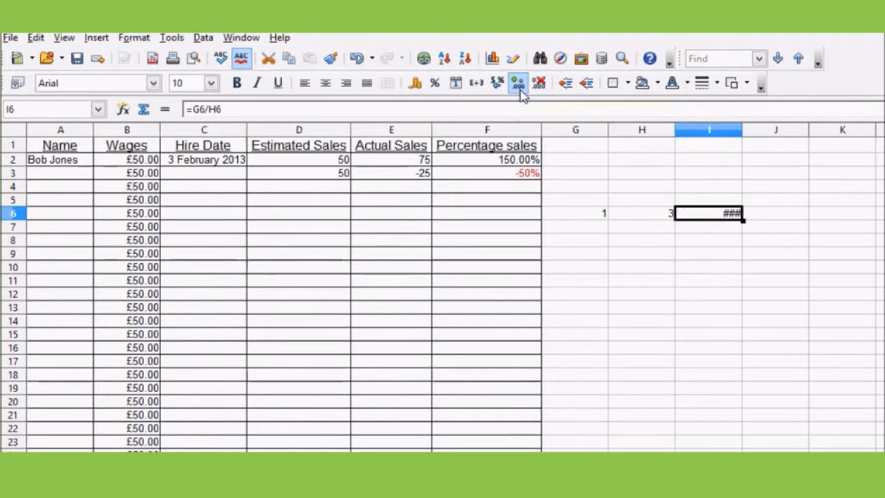
{"action": "double_click", "coordinate": [742, 130]}
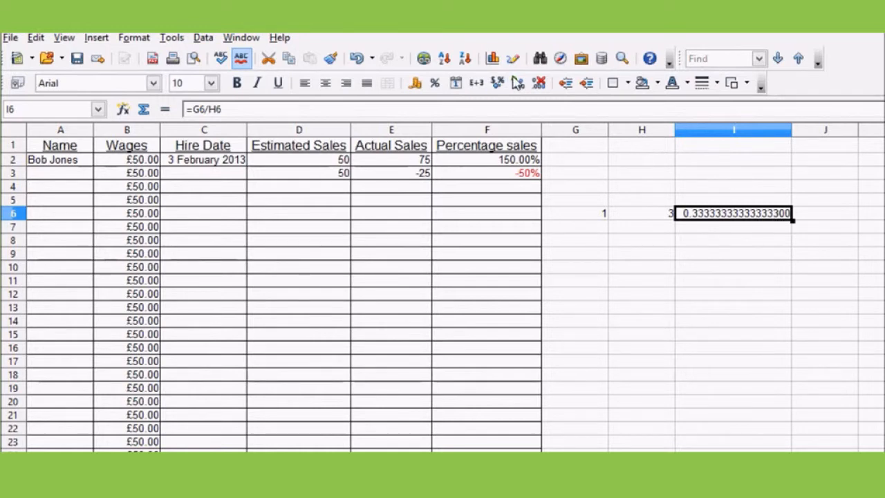
Reduce the division result in I6 to five decimal places.
{"action": "left_click", "coordinate": [539, 83]}
{"action": "left_click", "coordinate": [538, 84]}
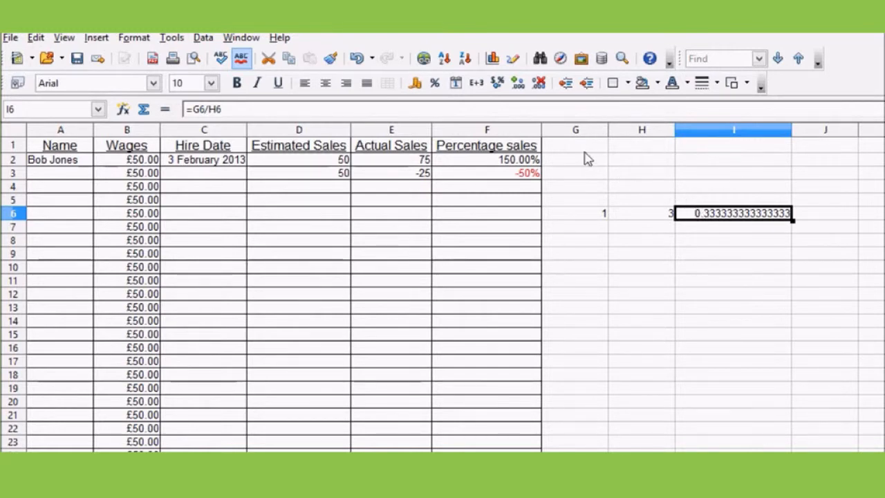
{"action": "left_click", "coordinate": [539, 83]}
{"action": "left_click", "coordinate": [539, 83]}
{"action": "left_click", "coordinate": [539, 83]}
{"action": "left_click", "coordinate": [539, 83]}
{"action": "left_click", "coordinate": [539, 83]}
{"action": "left_click", "coordinate": [540, 83]}
{"action": "left_click", "coordinate": [539, 83]}
{"action": "left_click", "coordinate": [539, 83]}
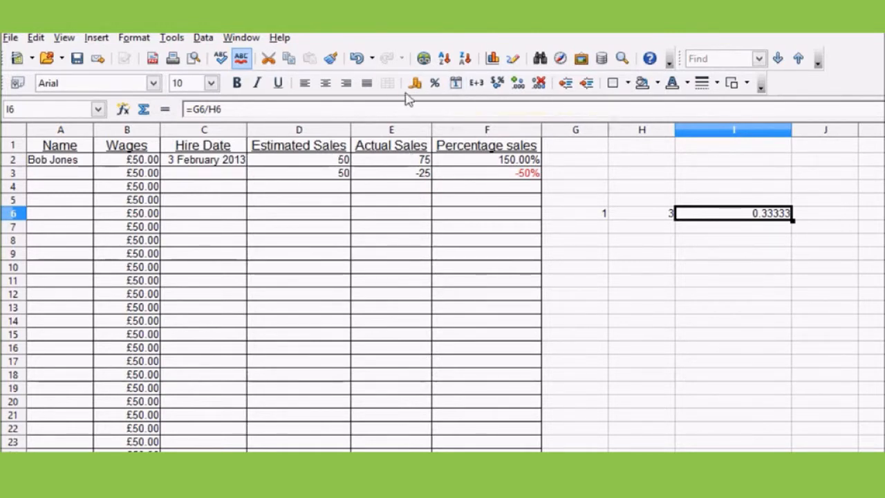
Open the cell formatting for the actual sales in E3 and browse its number categories.
{"action": "left_click", "coordinate": [426, 177]}
{"action": "right_click", "coordinate": [428, 178]}
{"action": "left_click", "coordinate": [451, 209]}
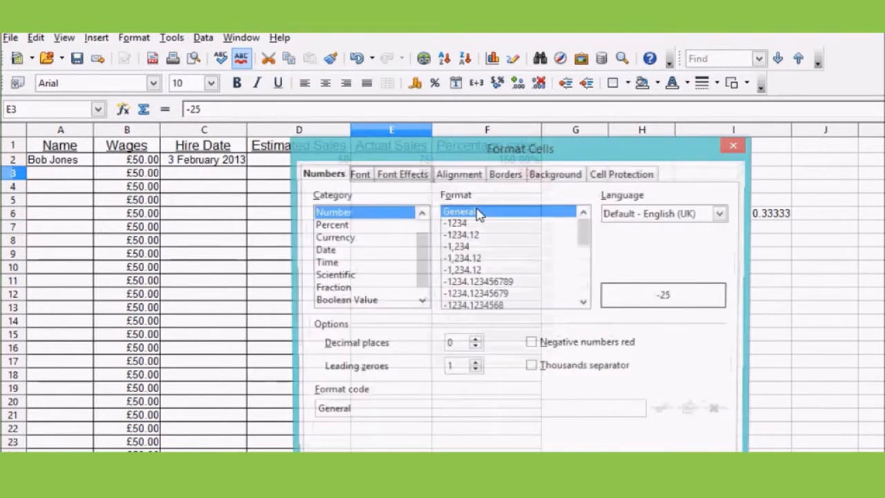
{"action": "mouse_move", "coordinate": [422, 257]}
{"action": "left_mouse_down"}
{"action": "mouse_move", "coordinate": [427, 276]}
{"action": "mouse_move", "coordinate": [423, 242]}
{"action": "mouse_move", "coordinate": [427, 262]}
{"action": "left_mouse_up"}
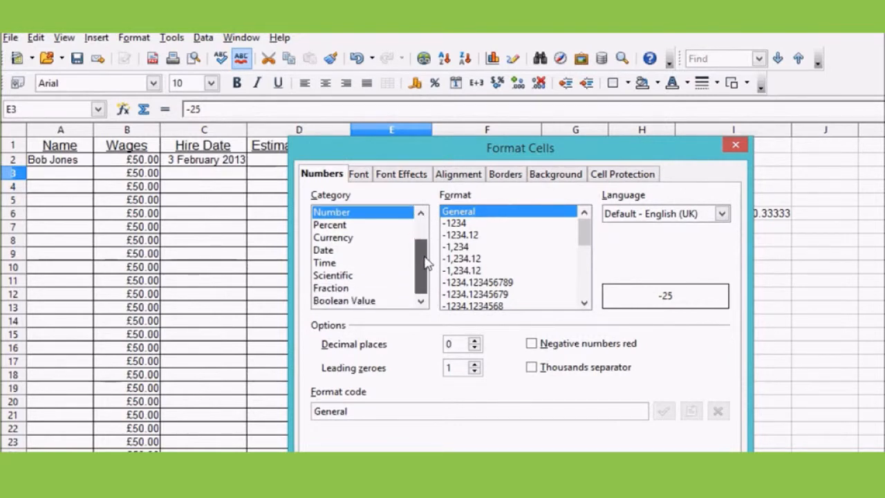